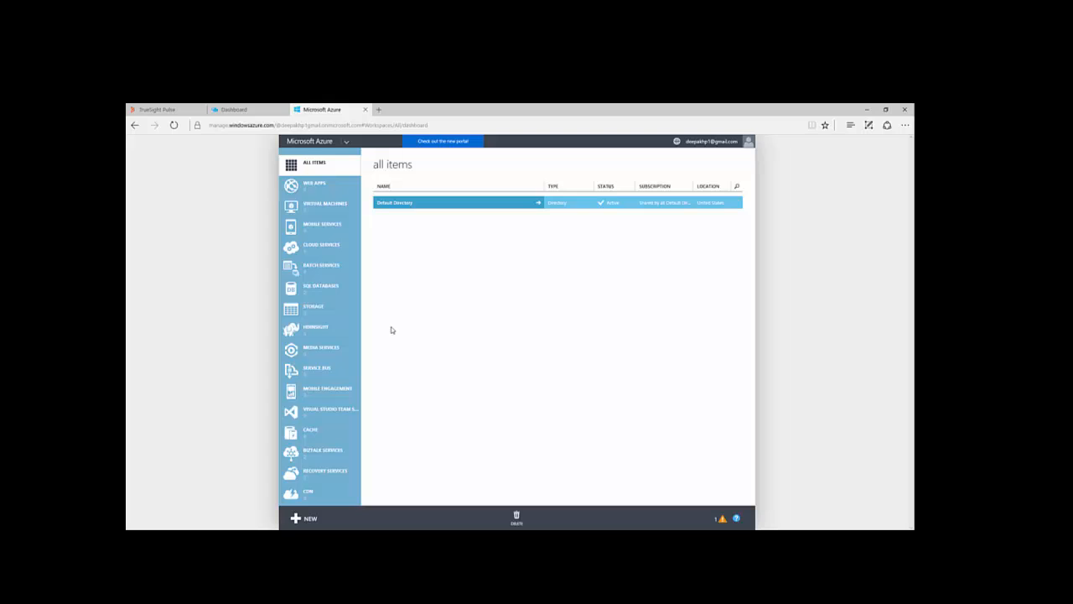
# Open the configuration of the PulseAzure application in Active Directory's Default Directory
pyautogui.scroll(-5, 346, 366)
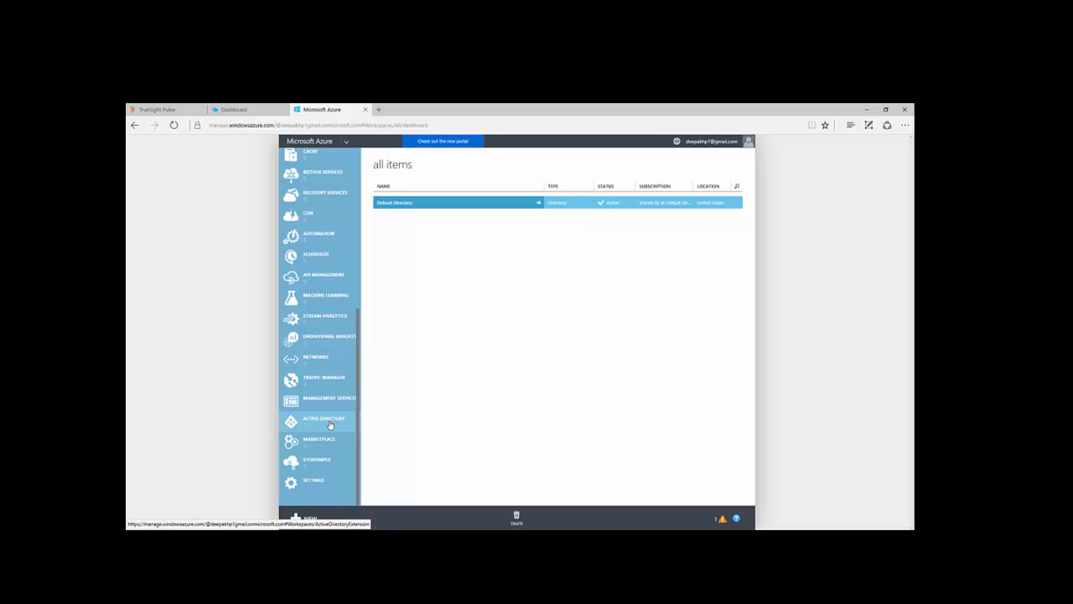
pyautogui.click(329, 424)
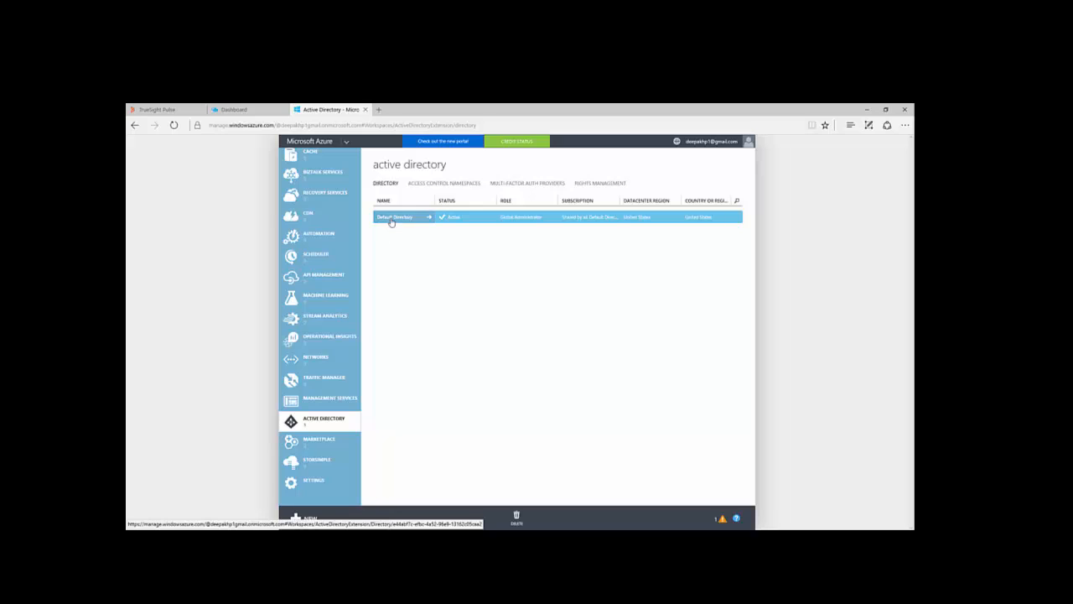
pyautogui.click(391, 220)
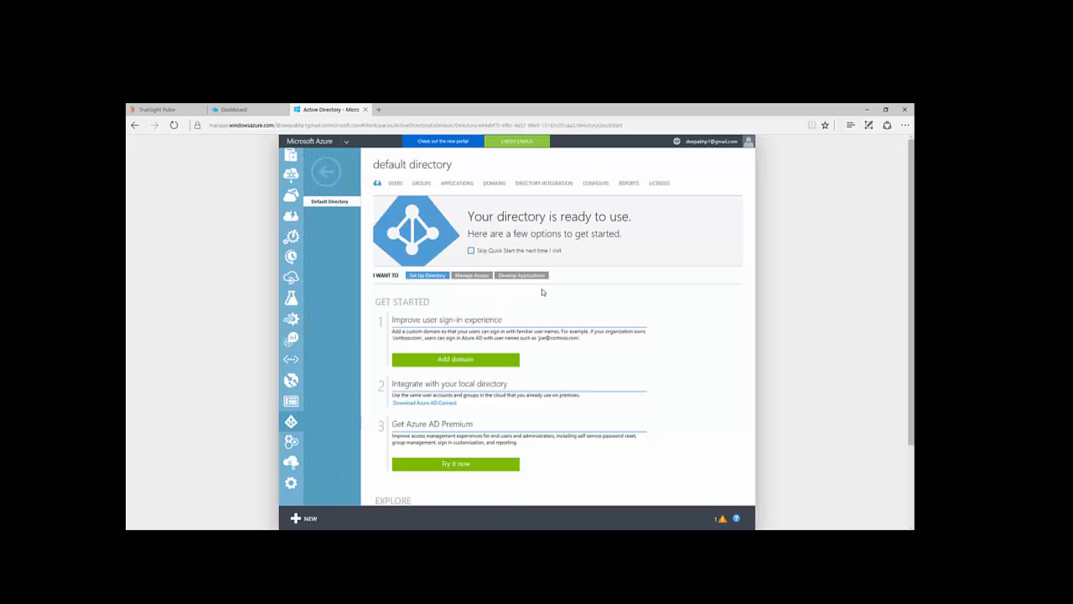
pyautogui.click(454, 185)
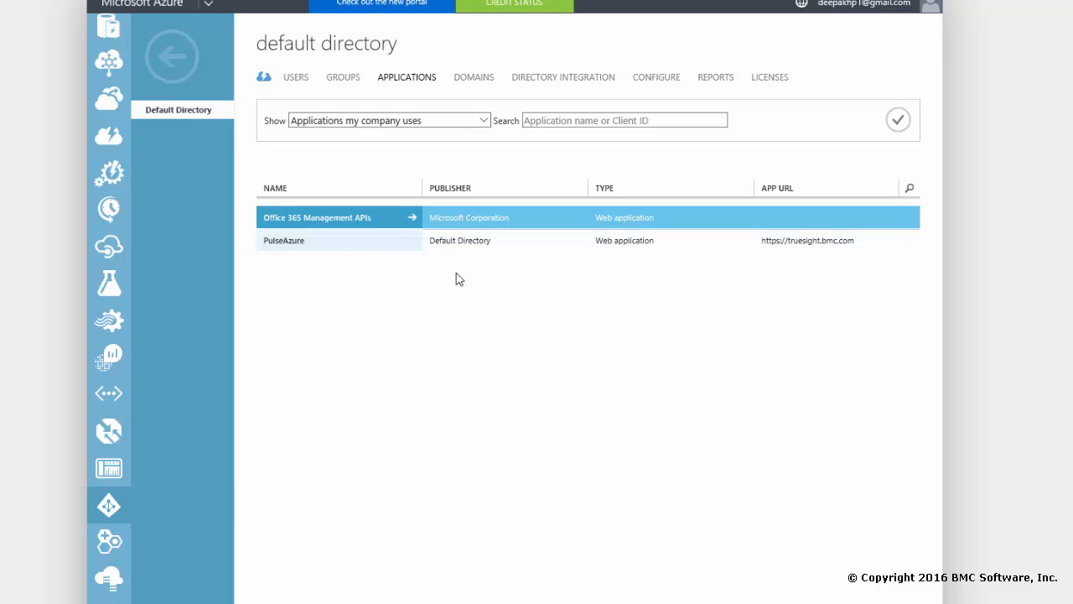
pyautogui.click(361, 247)
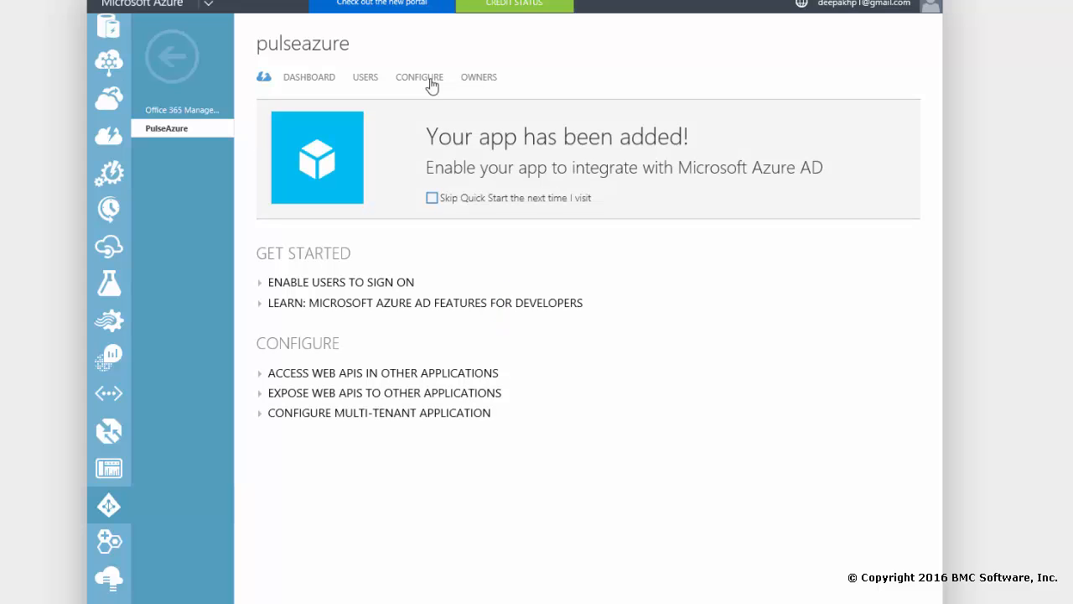
pyautogui.click(428, 80)
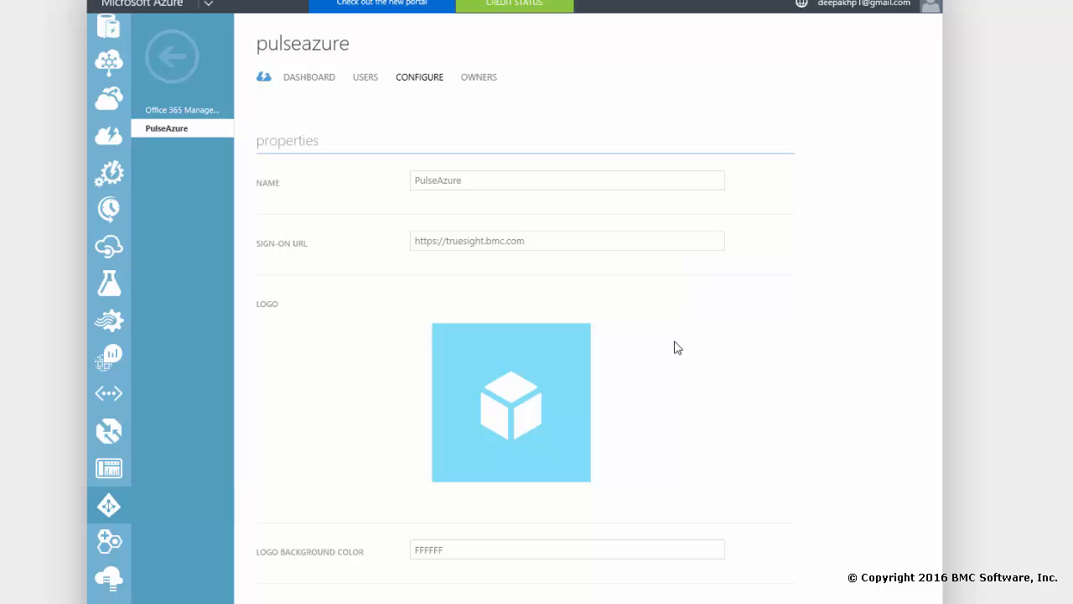
# Add a key with a 1 year duration to the PulseAzure application
pyautogui.scroll(-3, 676, 347)
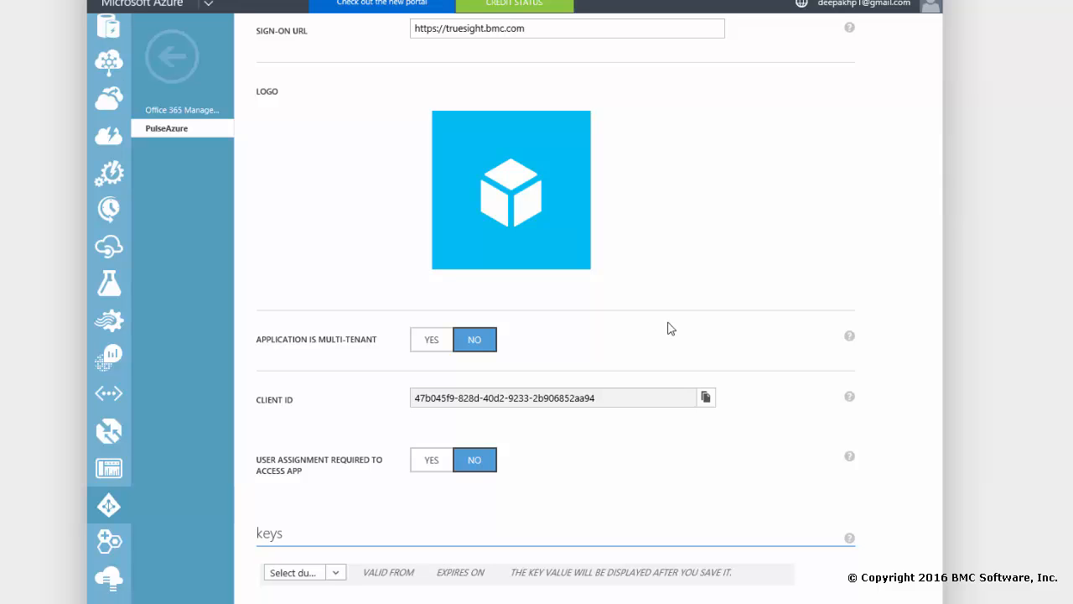
pyautogui.scroll(-3, 679, 294)
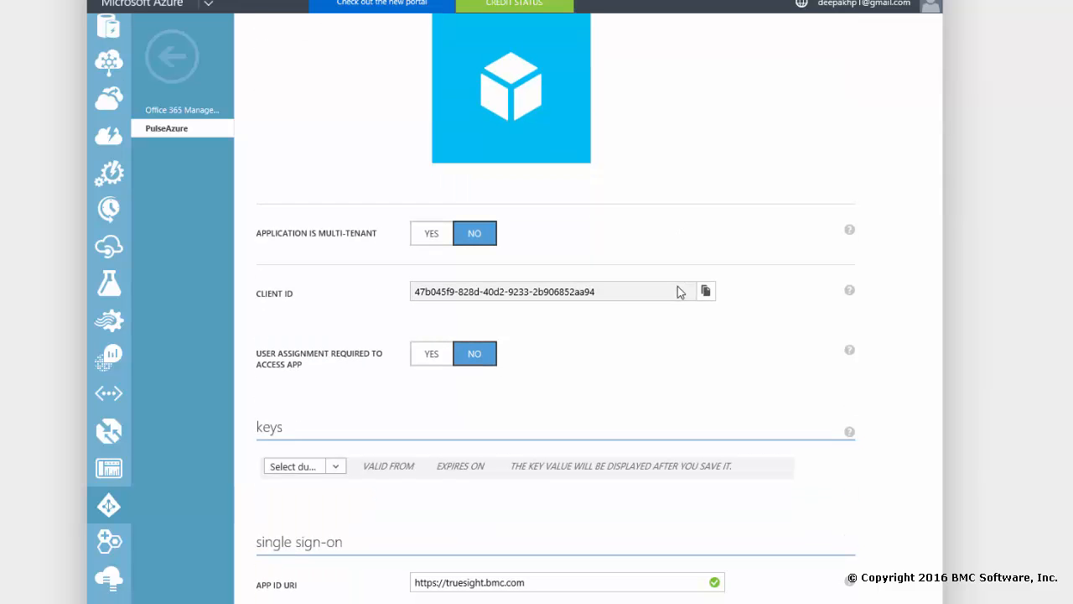
pyautogui.scroll(-5, 678, 292)
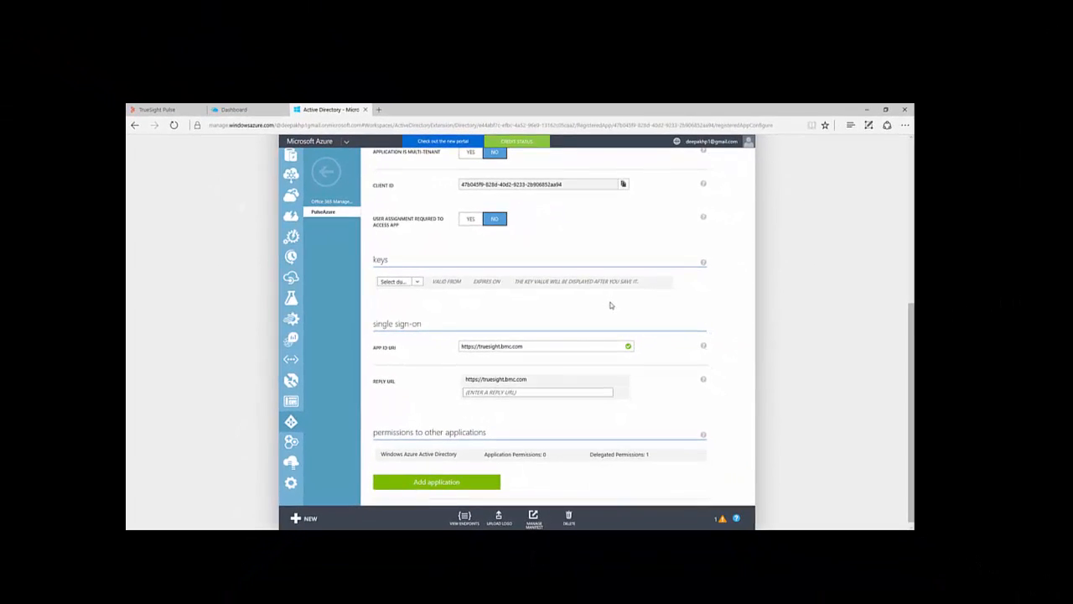
pyautogui.scroll(1, 611, 305)
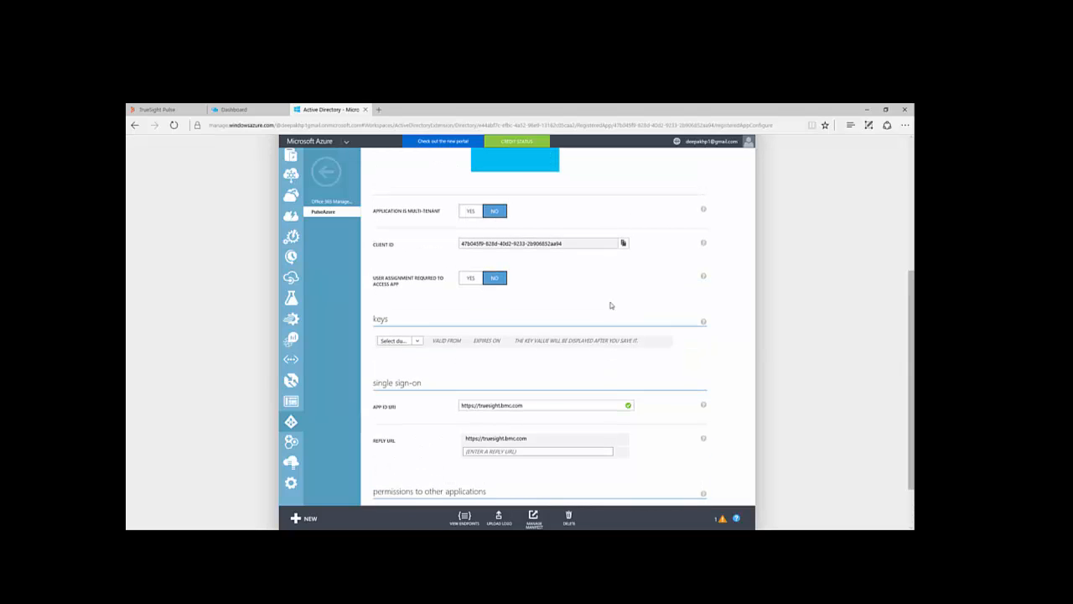
pyautogui.scroll(1, 609, 303)
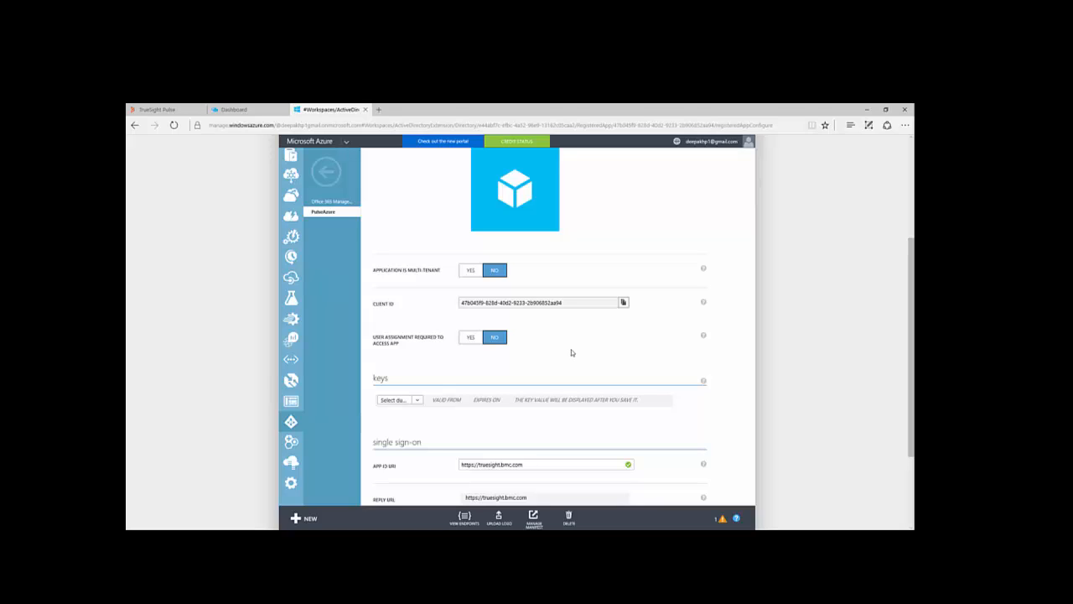
pyautogui.scroll(-2, 367, 358)
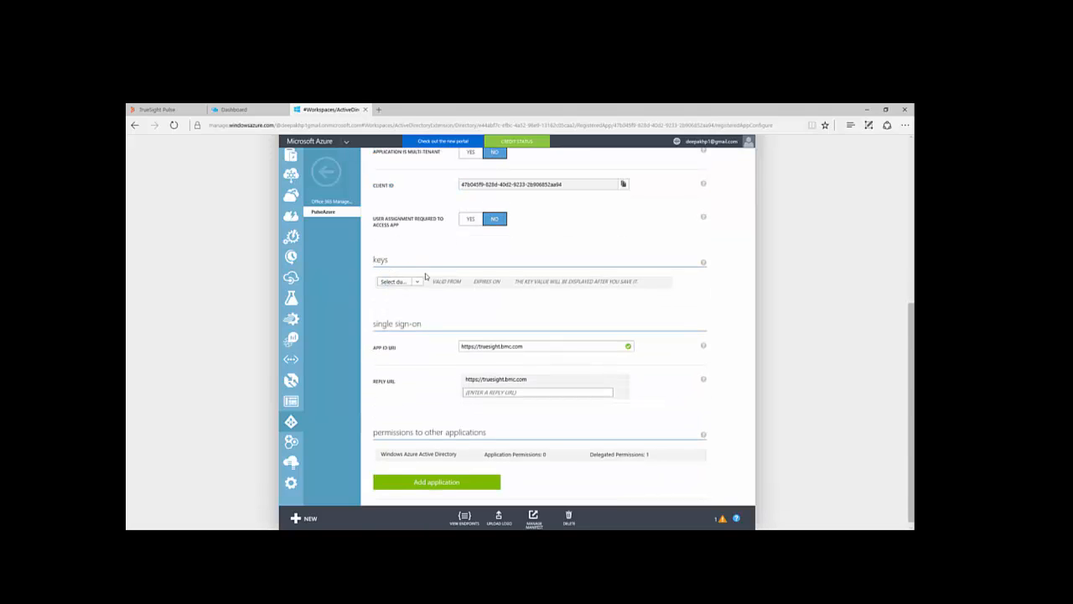
pyautogui.click(401, 282)
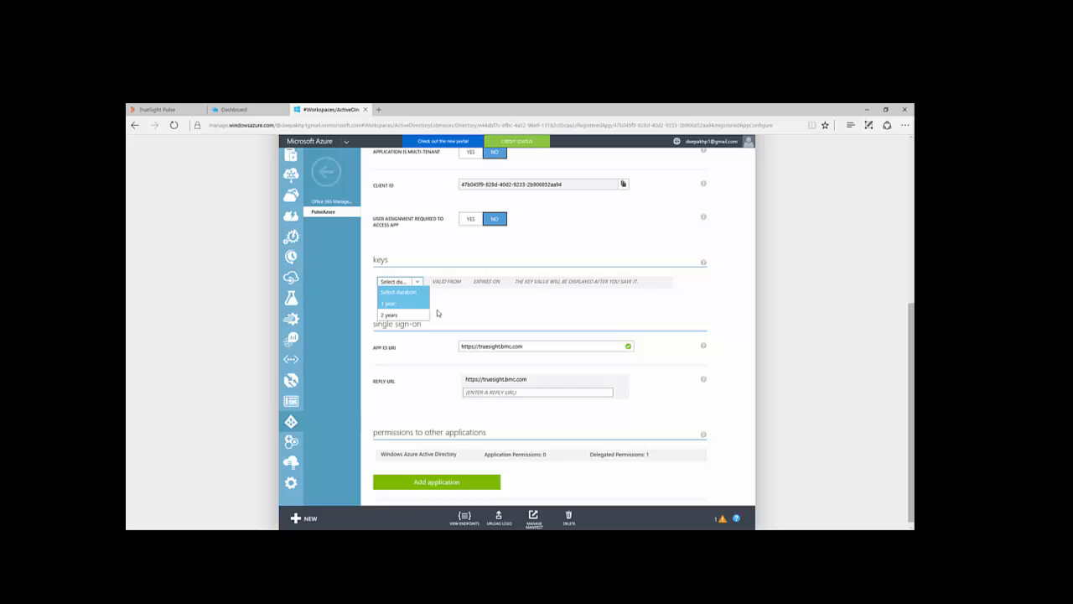
pyautogui.click(409, 304)
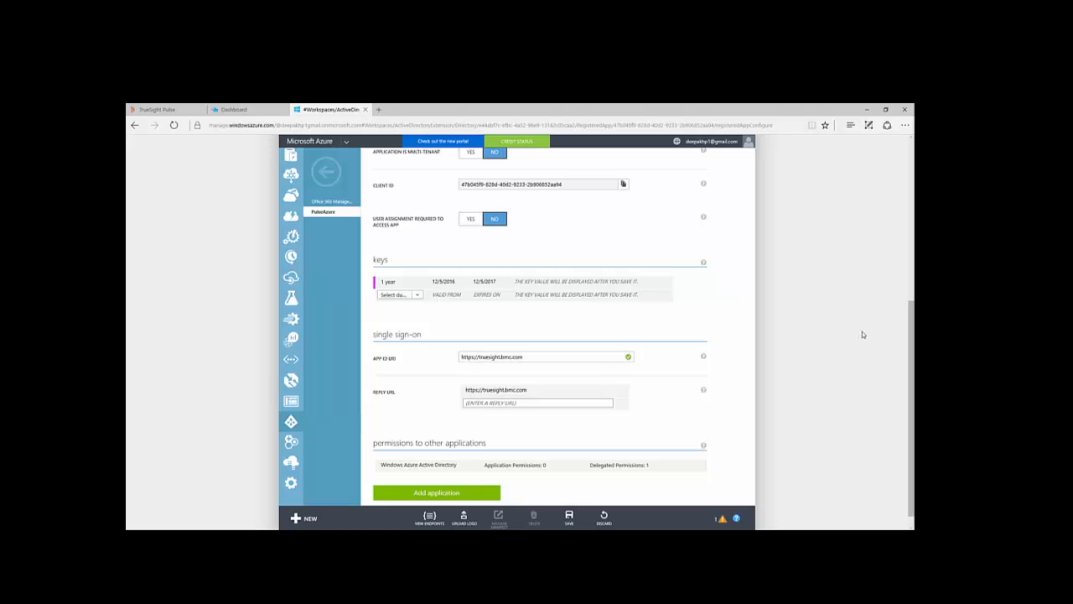
# Grant the application permissions for Windows Azure Active Directory from Read and write devices through Read directory data
pyautogui.scroll(-1, 861, 331)
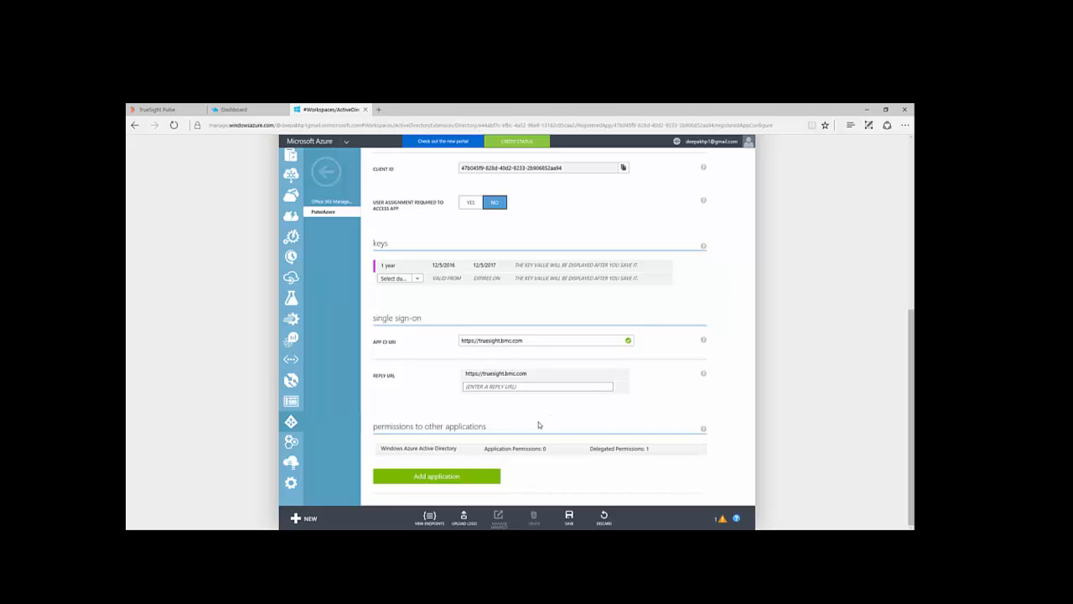
pyautogui.moveTo(484, 450)
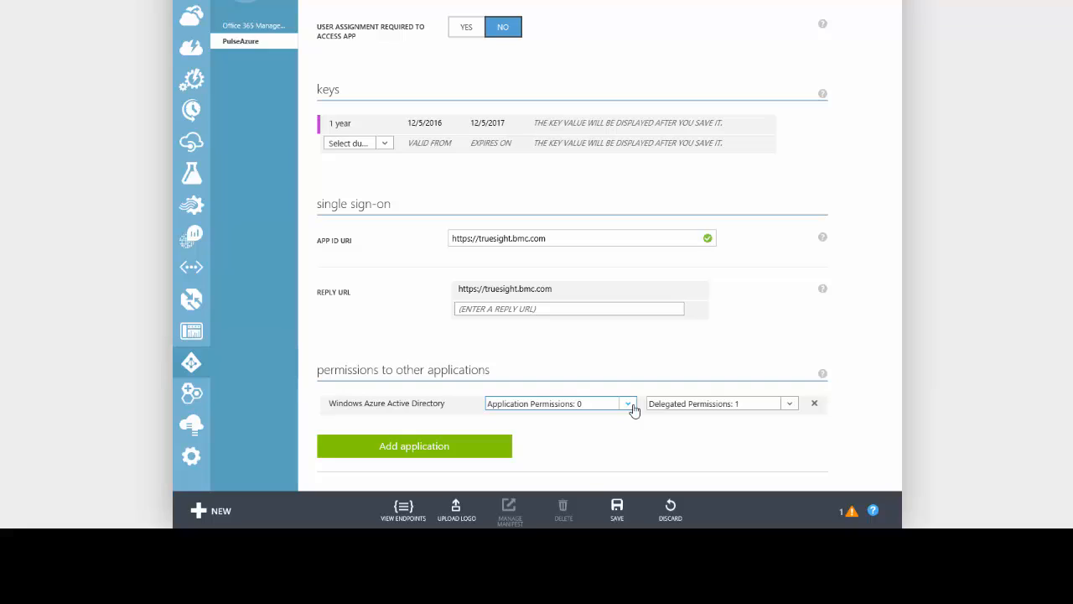
pyautogui.click(629, 406)
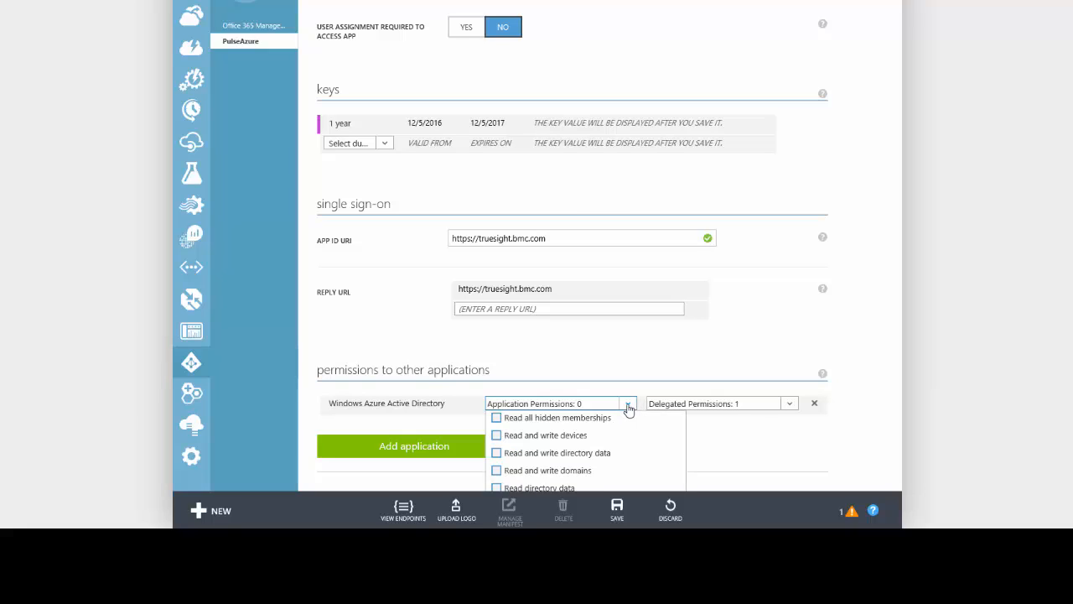
pyautogui.click(497, 436)
pyautogui.click(497, 488)
pyautogui.click(711, 451)
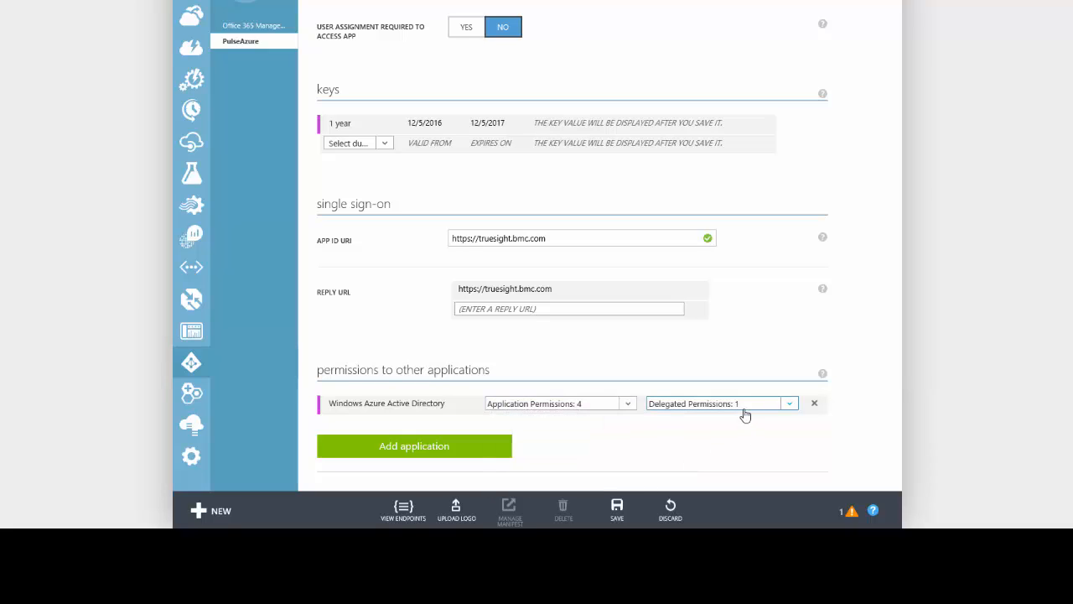
# Add the delegated permissions for Windows Azure Active Directory from Read all users' basic profiles through Read directory data
pyautogui.click(791, 406)
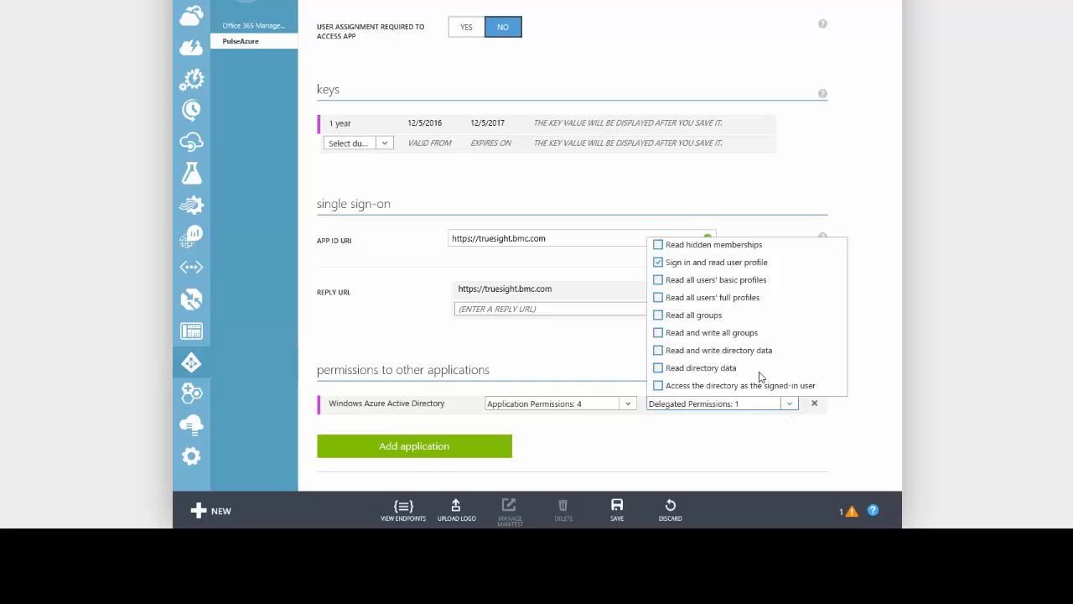
pyautogui.click(659, 280)
pyautogui.click(659, 334)
pyautogui.click(659, 352)
pyautogui.click(684, 367)
pyautogui.click(793, 432)
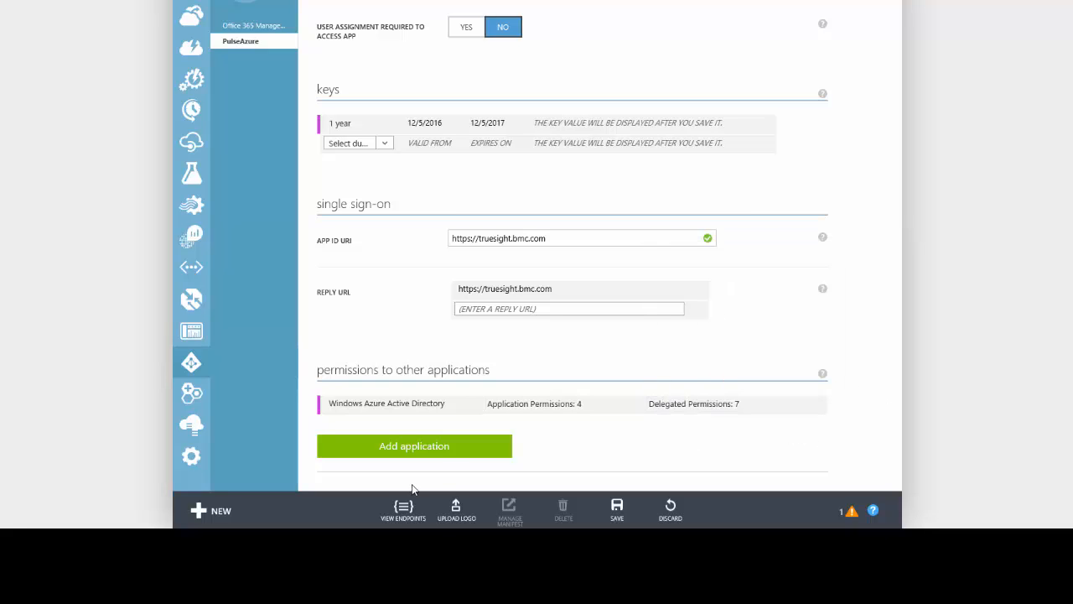
# Add the Windows Azure Service Management API to the application's permissions to other applications
pyautogui.click(442, 451)
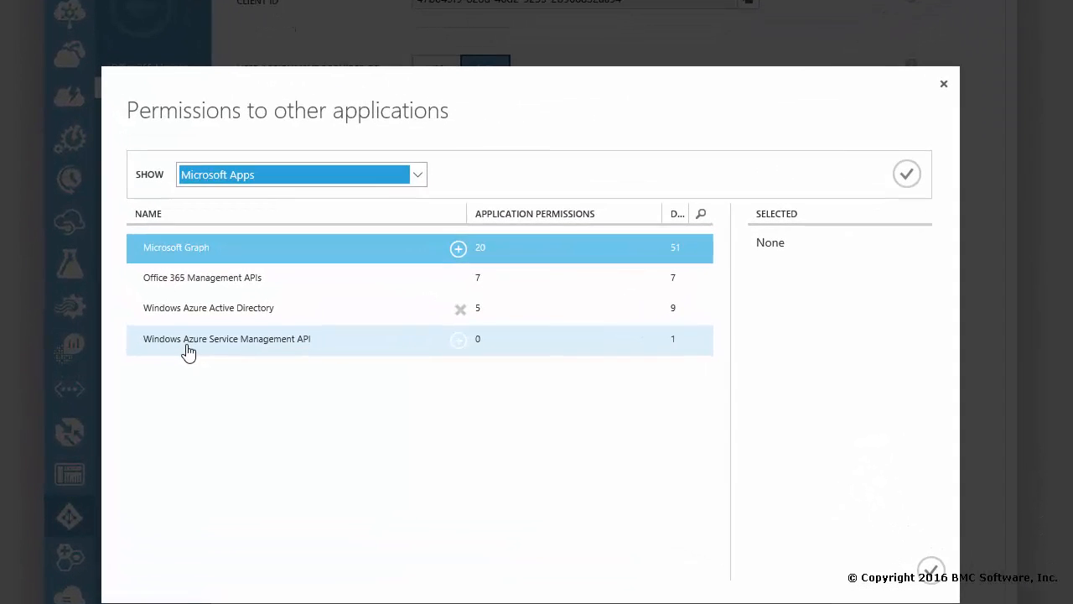
pyautogui.click(188, 353)
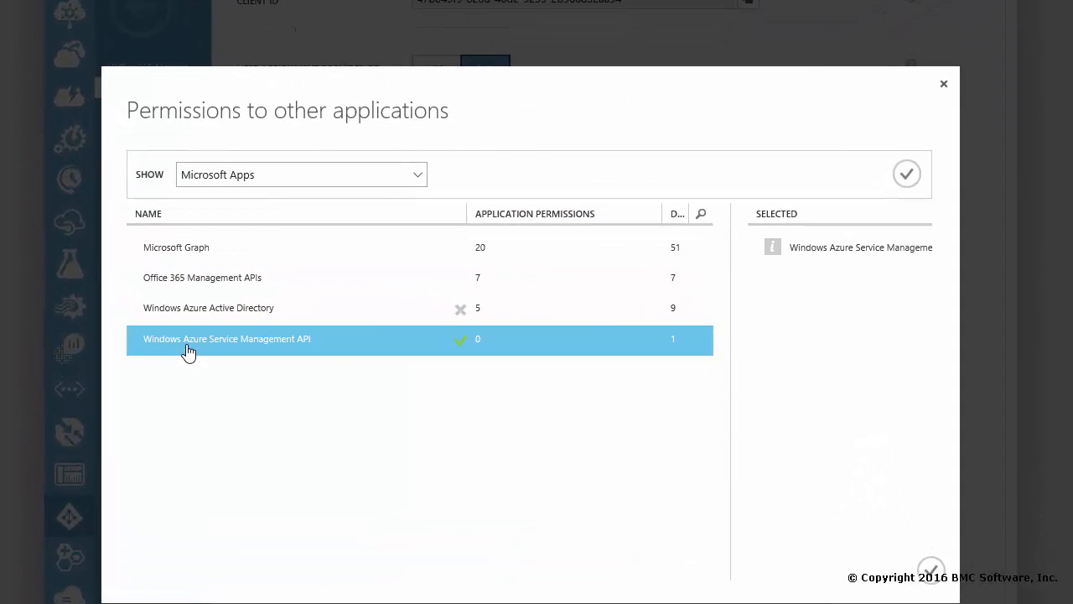
pyautogui.click(880, 252)
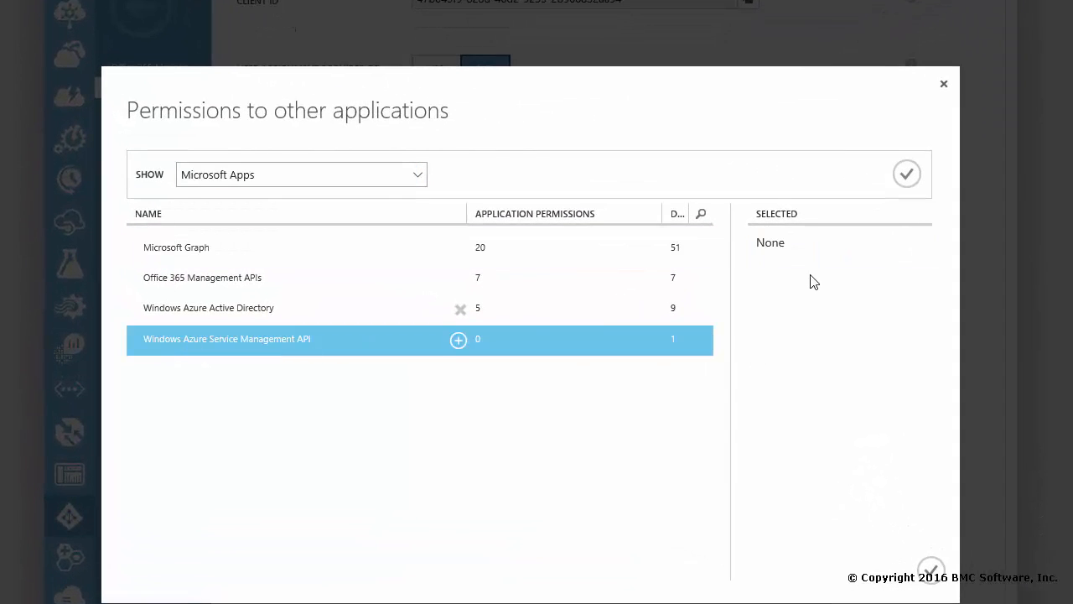
pyautogui.click(401, 355)
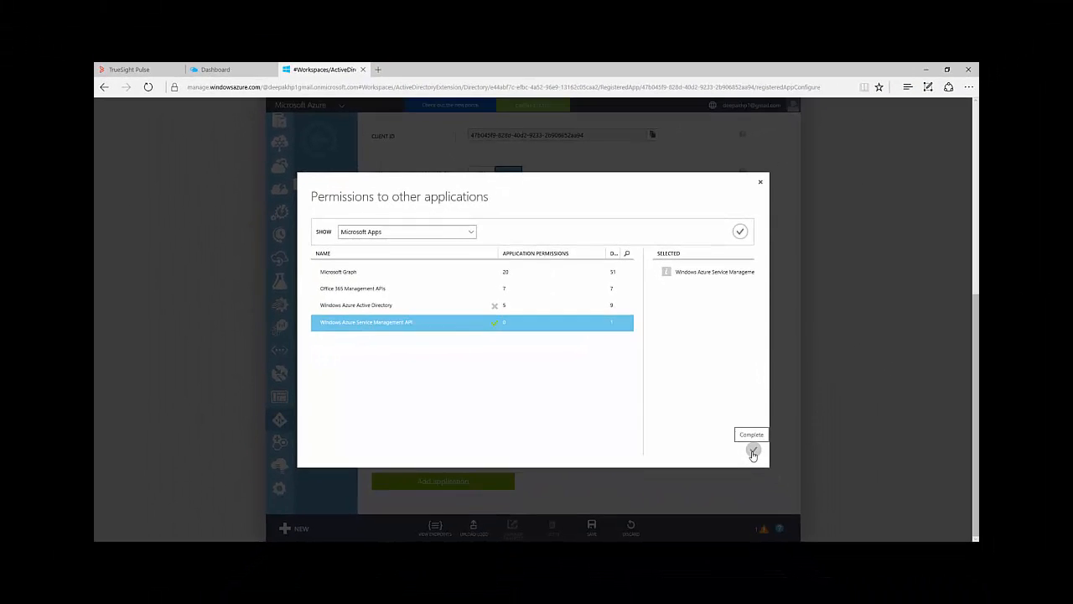
pyautogui.click(753, 451)
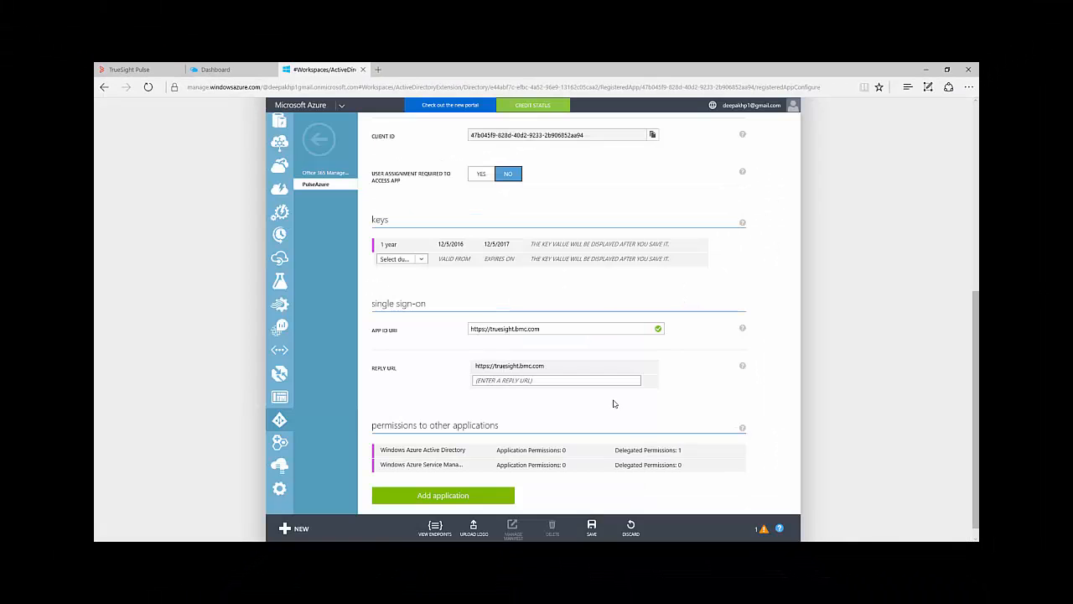
# Grant the Service Management API the delegated permission to access Azure Service Management, and save the application's configuration
pyautogui.scroll(-1, 613, 404)
pyautogui.moveTo(453, 452)
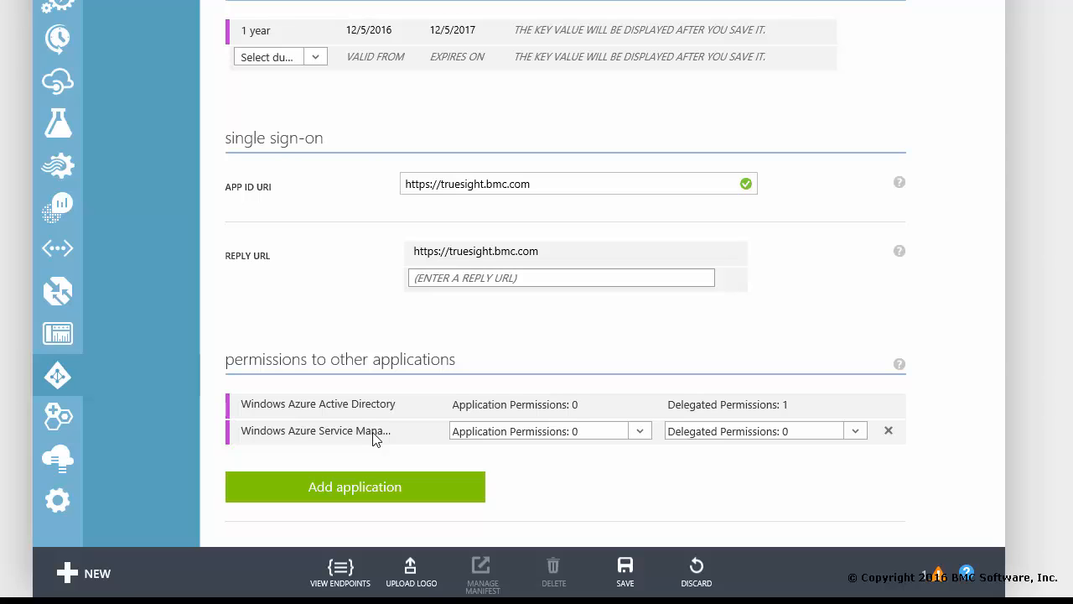
pyautogui.click(855, 434)
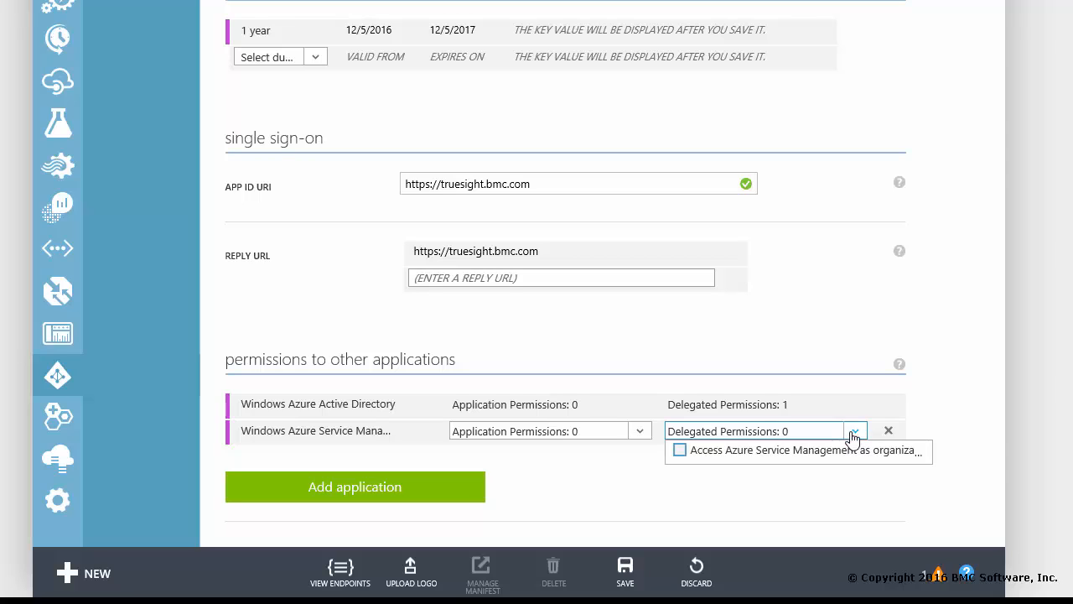
pyautogui.click(681, 453)
pyautogui.click(903, 496)
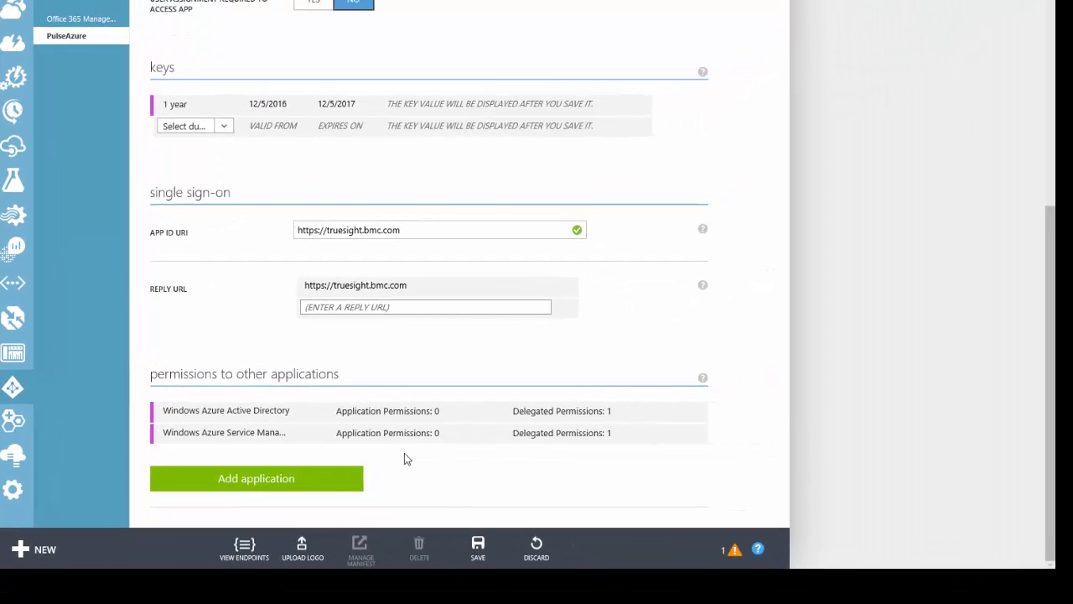
pyautogui.click(479, 546)
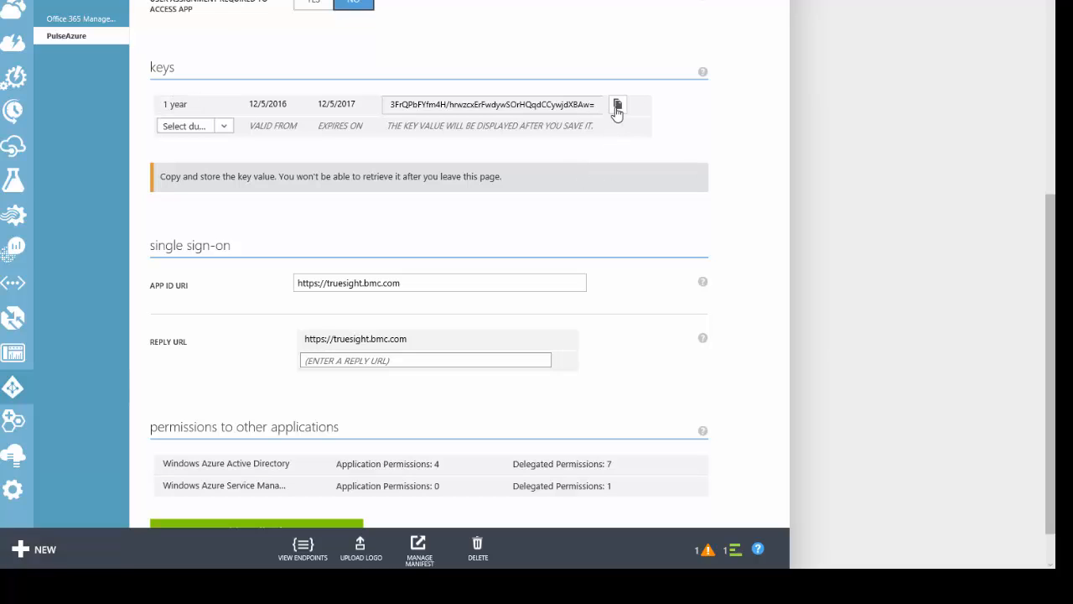
# View the app endpoints and select the directory identifier within the SAML-P sign-on endpoint URL
pyautogui.scroll(-1, 845, 211)
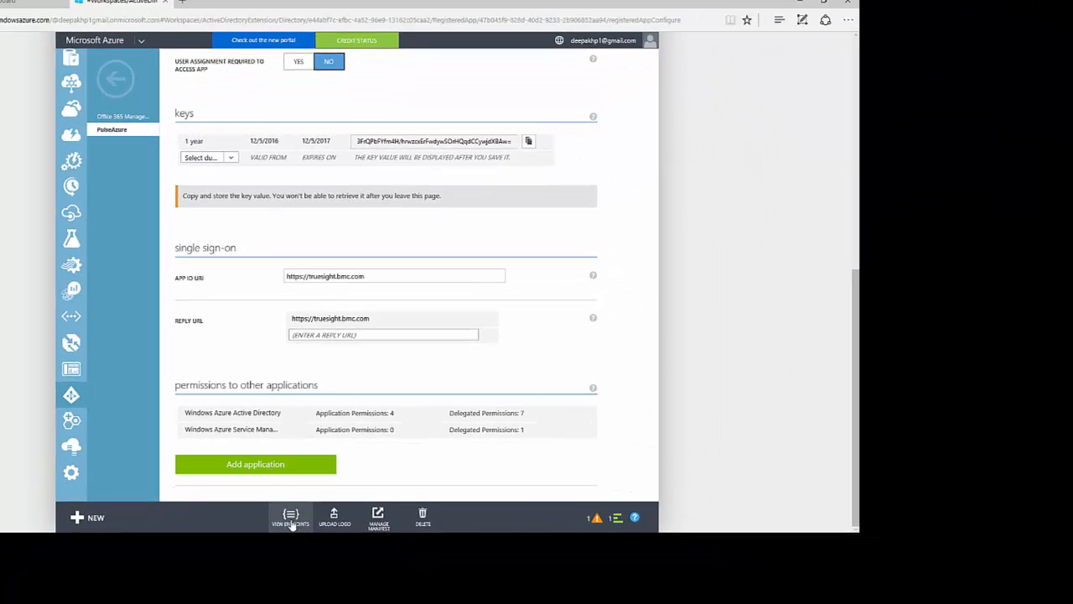
pyautogui.click(290, 522)
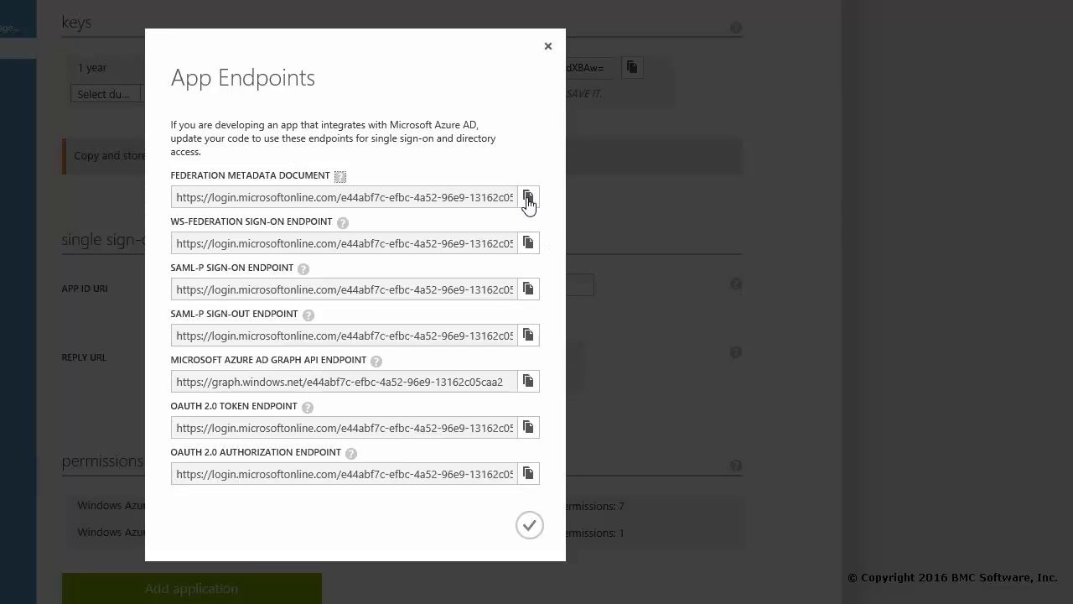
pyautogui.click(341, 197)
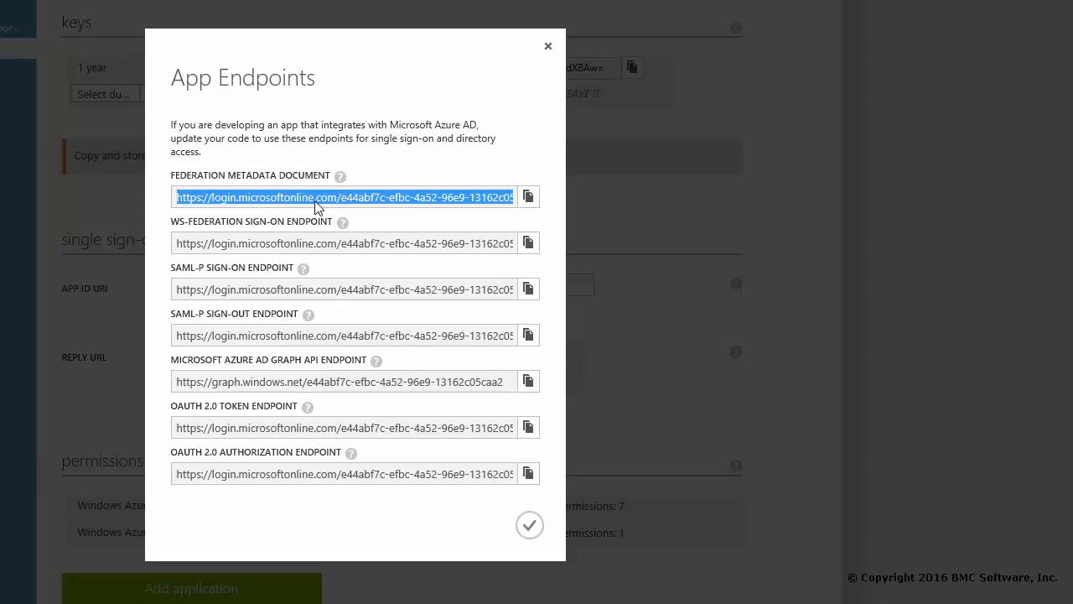
pyautogui.click(376, 217)
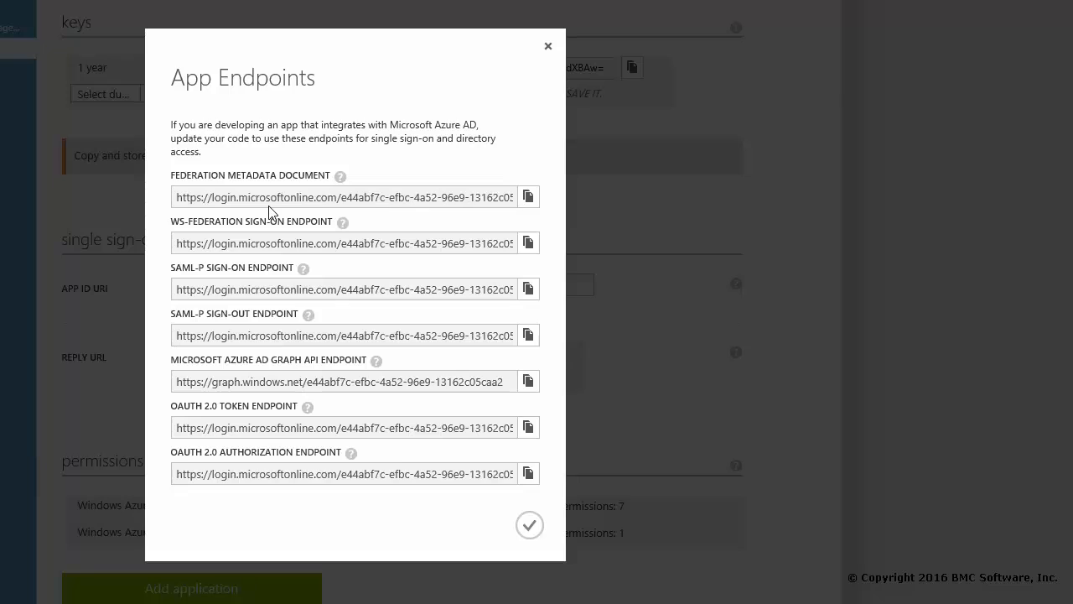
pyautogui.click(528, 201)
pyautogui.moveTo(341, 289); pyautogui.dragTo(482, 300)
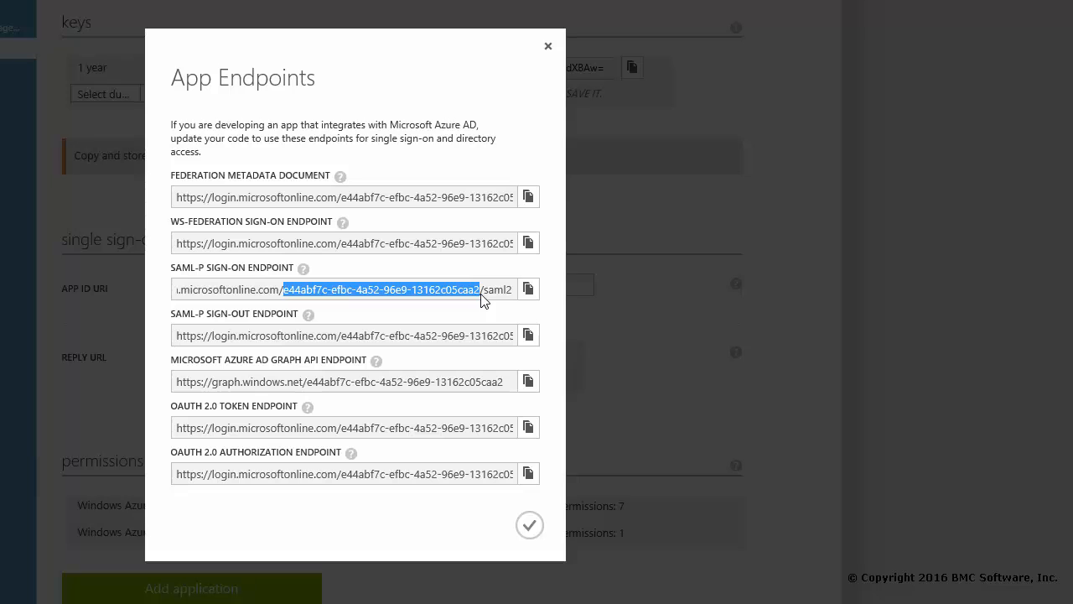
pyautogui.click(482, 294)
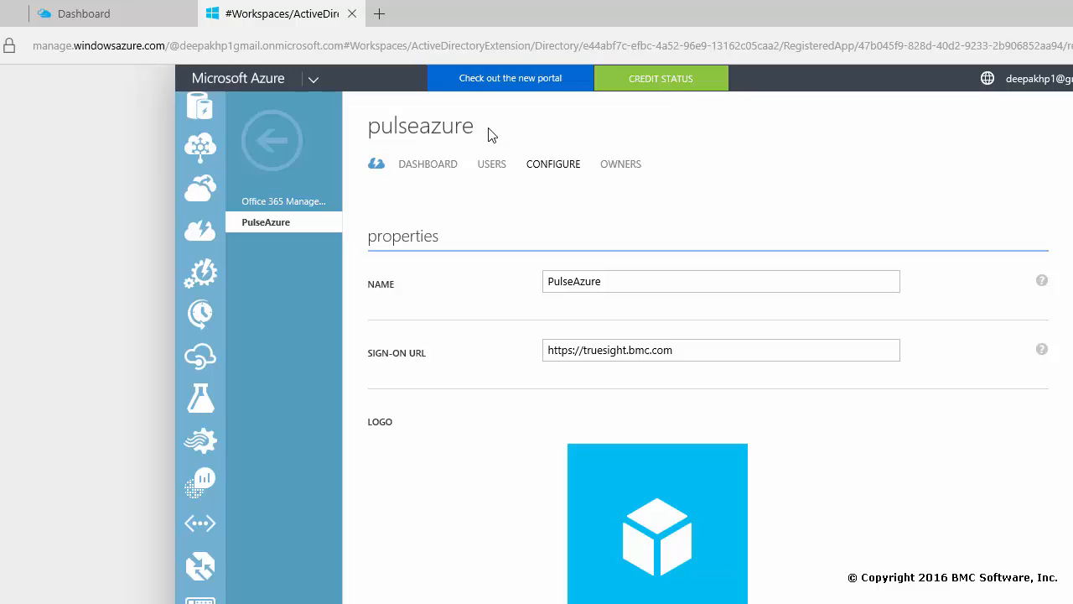
# Add the listed directory user as an owner of the PulseAzure application
pyautogui.doubleClick(390, 125)
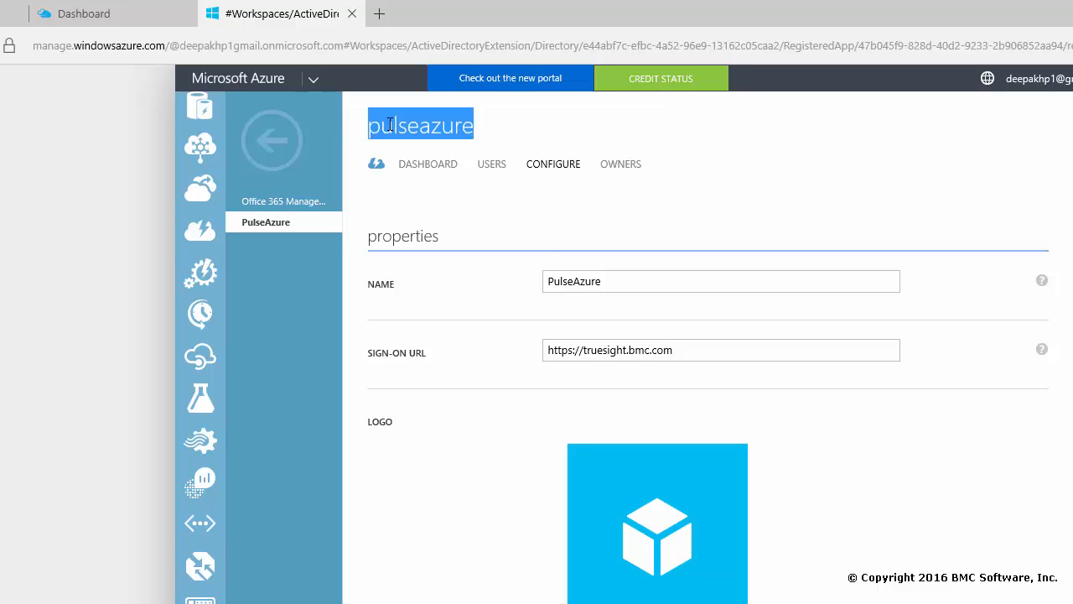
pyautogui.click(538, 136)
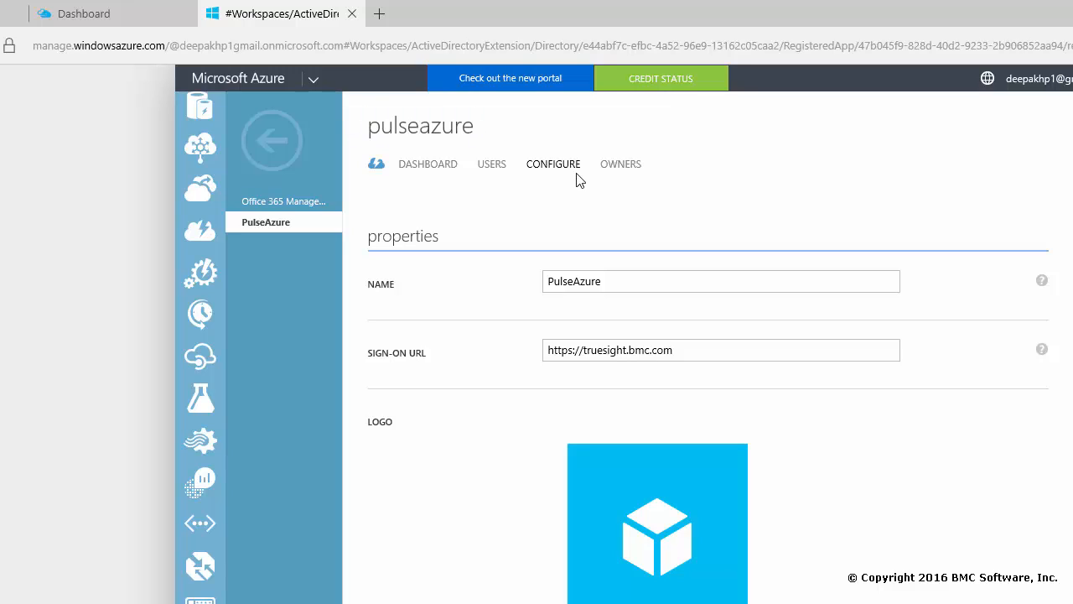
pyautogui.click(628, 166)
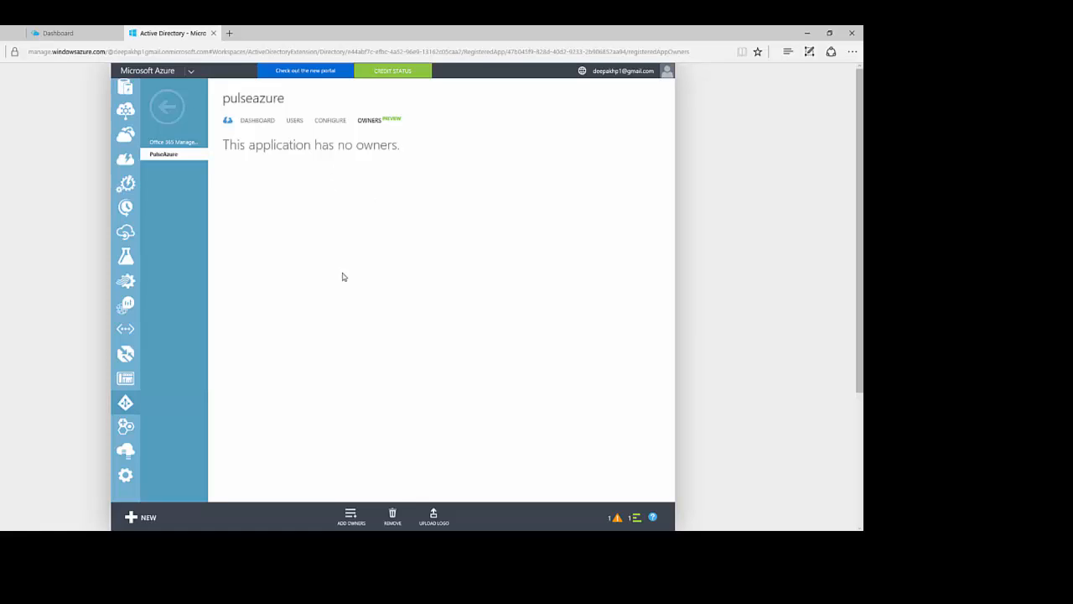
pyautogui.click(356, 516)
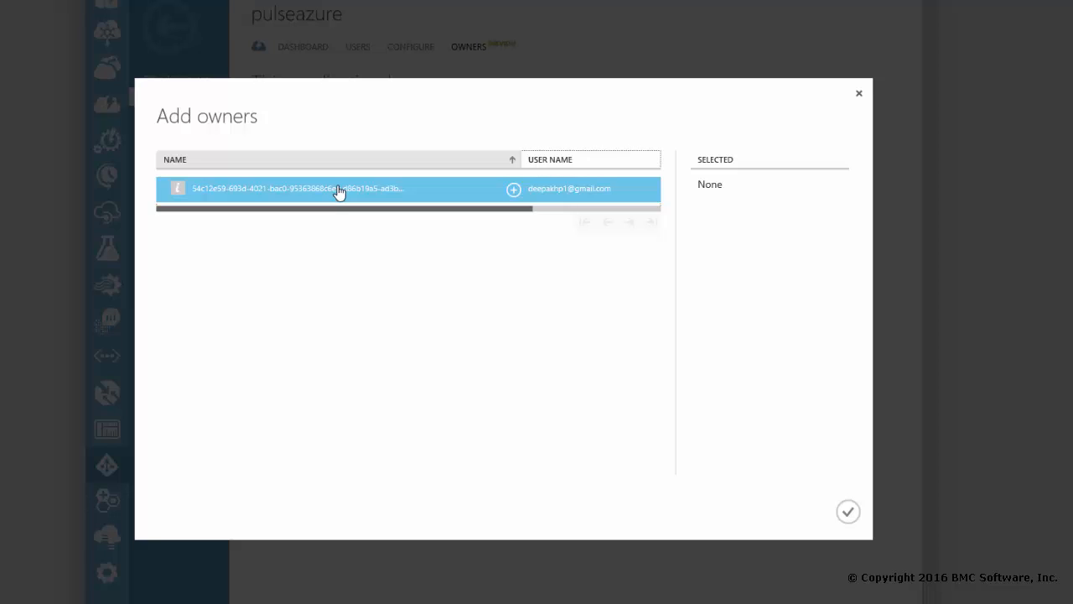
pyautogui.click(225, 192)
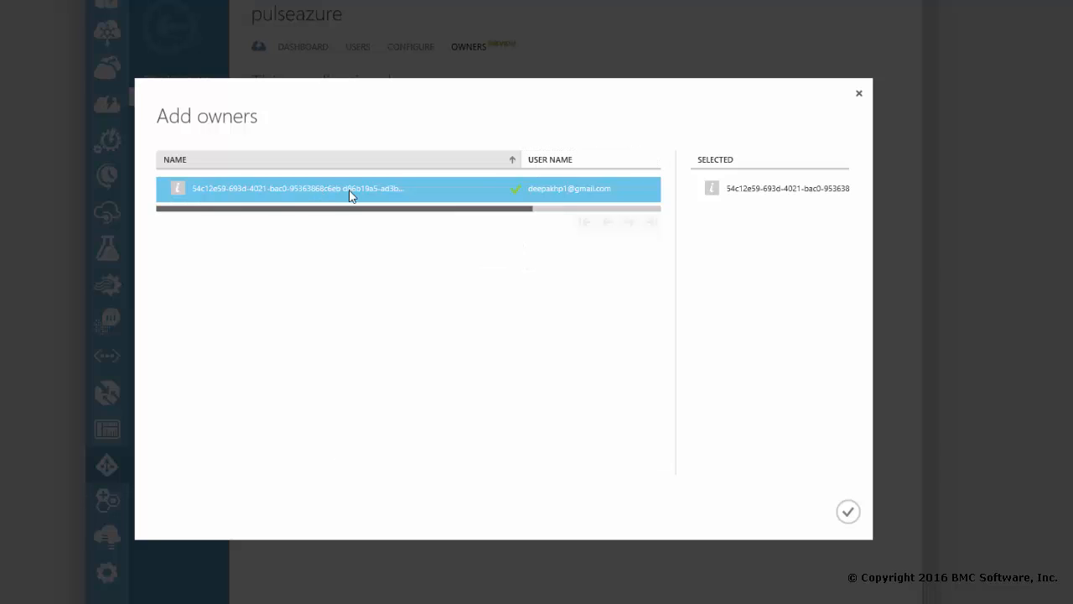
pyautogui.click(849, 513)
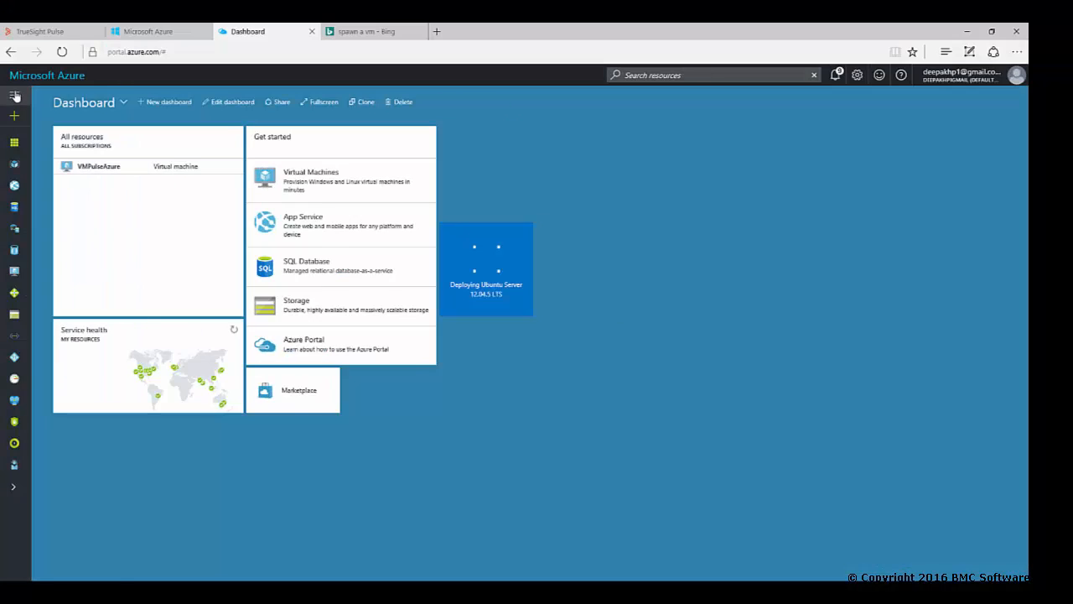
# Open the access control (IAM) settings of the Free Trial subscription in the new Azure portal
pyautogui.click(14, 96)
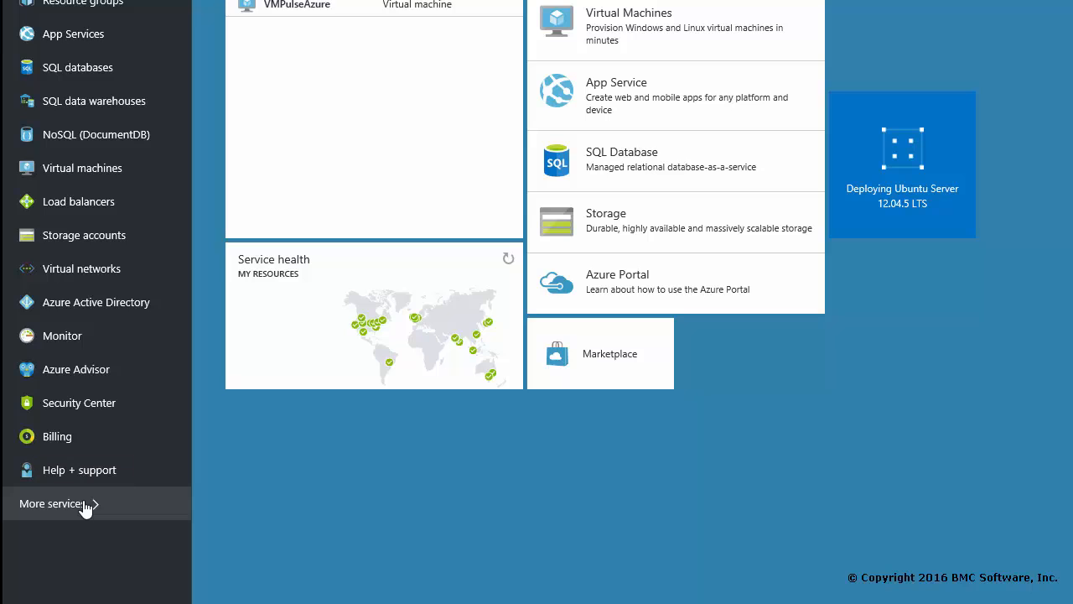
pyautogui.click(85, 503)
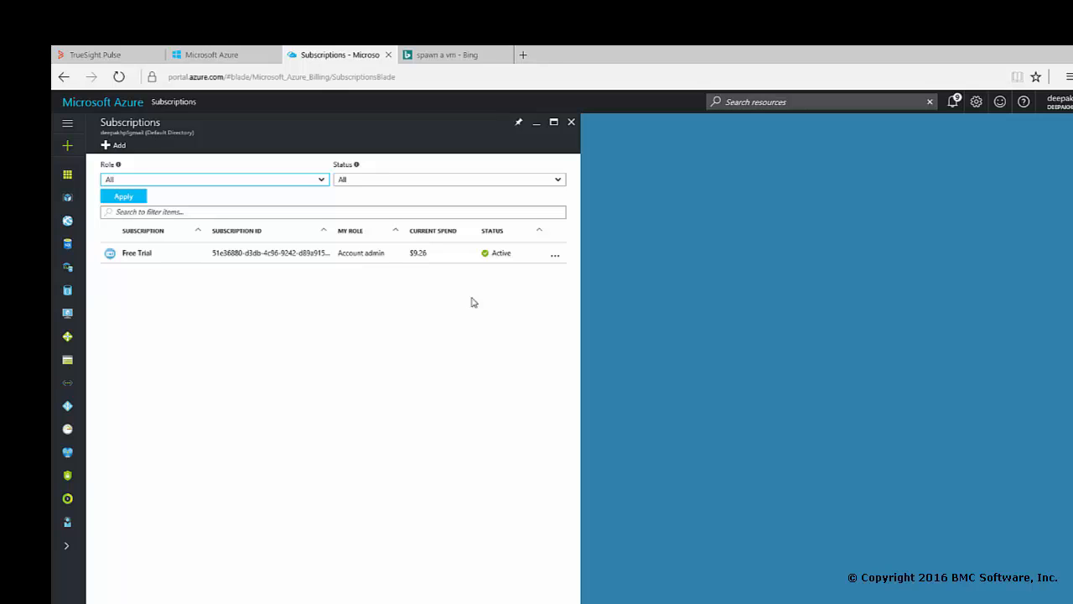
pyautogui.click(146, 256)
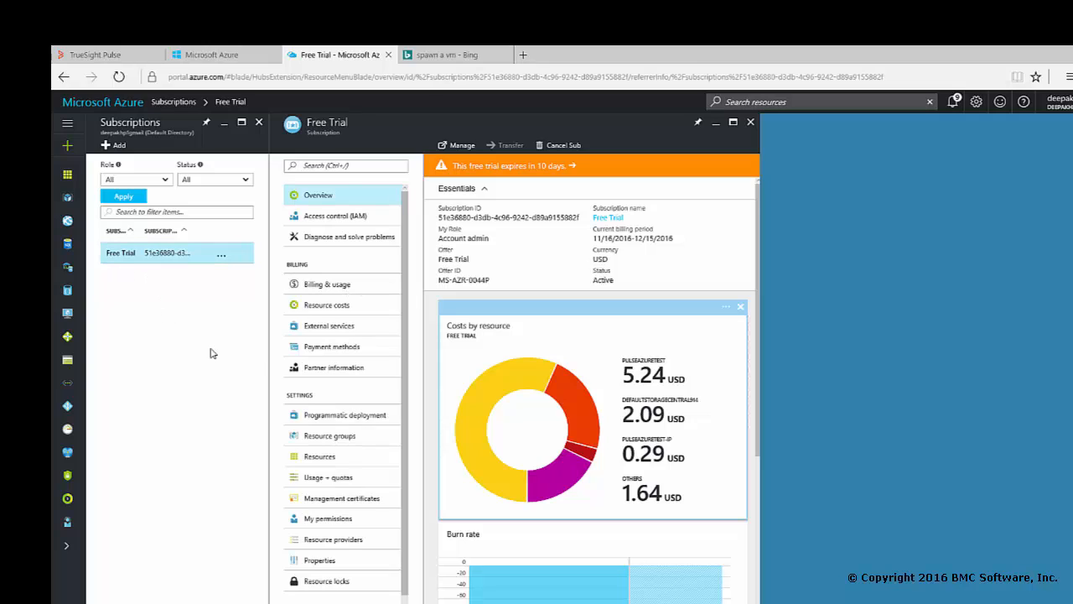
pyautogui.click(371, 218)
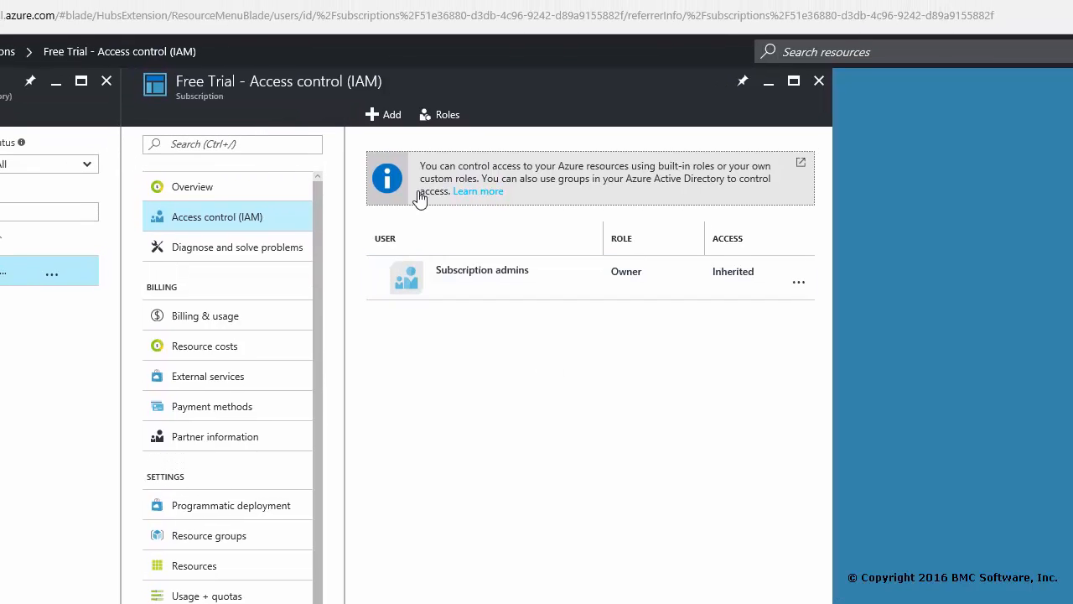
# Assign the Owner role on the Free Trial subscription to the PulseAzure application
pyautogui.click(379, 113)
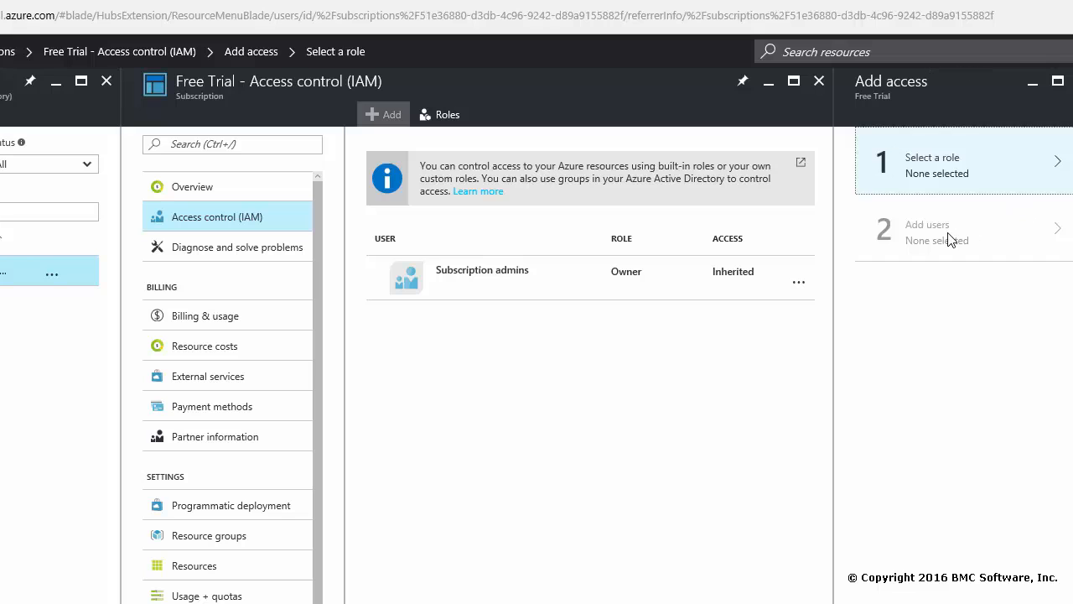
pyautogui.click(953, 174)
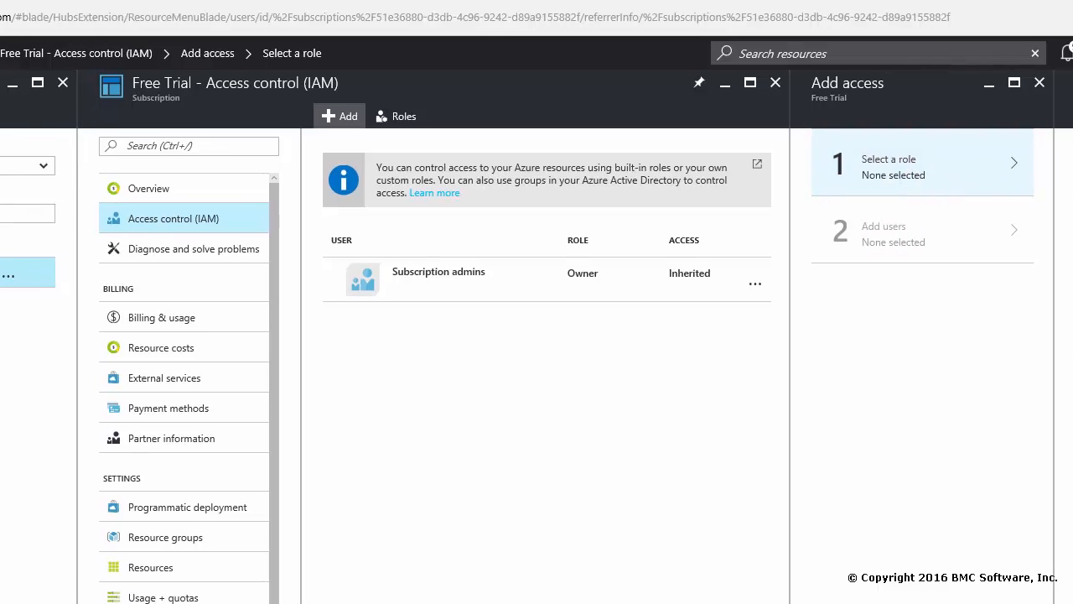
pyautogui.click(913, 200)
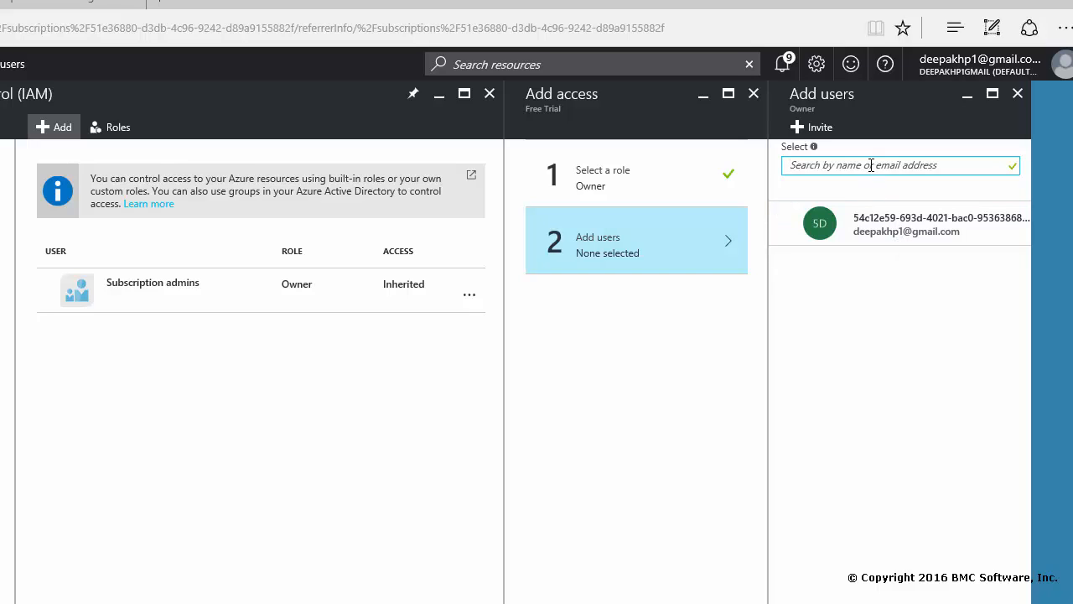
pyautogui.write('PulseAzure')
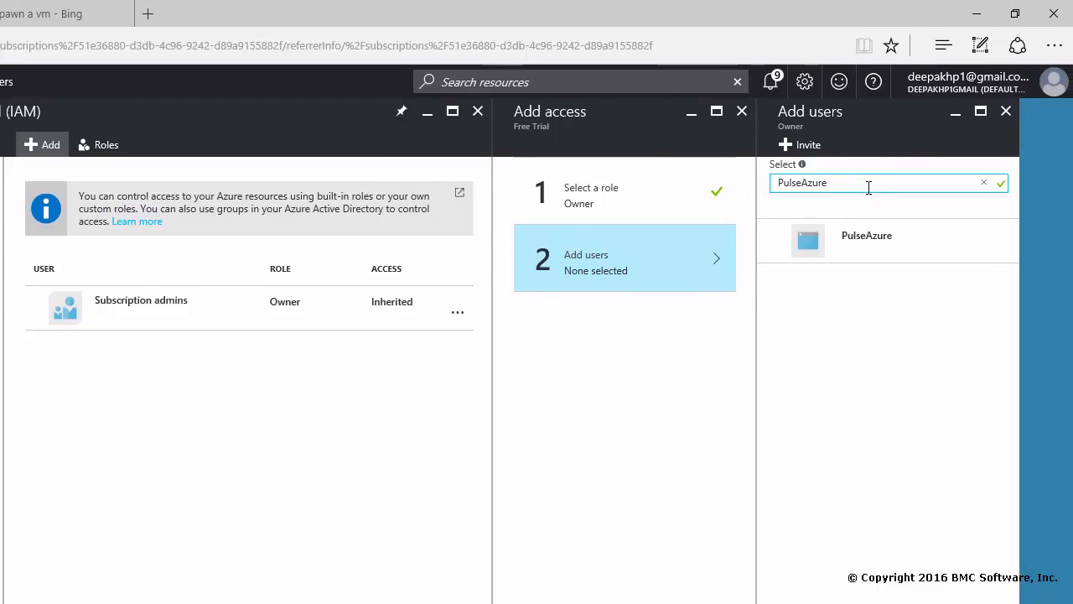
pyautogui.moveTo(856, 239)
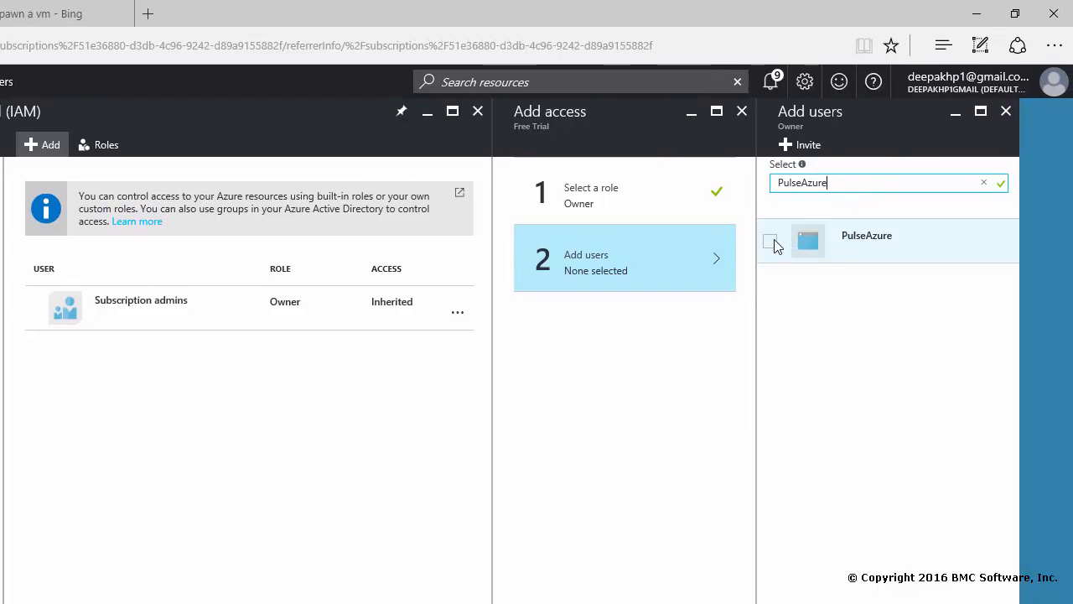
pyautogui.click(771, 241)
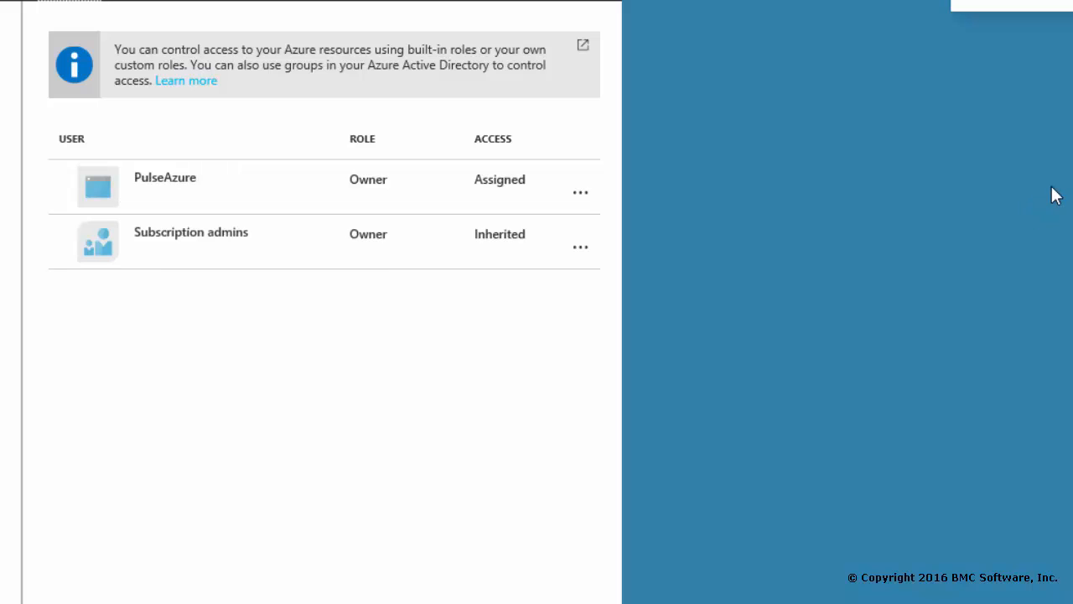
# Assign the Reader role on the Free Trial subscription to the PulseAzure application
pyautogui.click(184, 196)
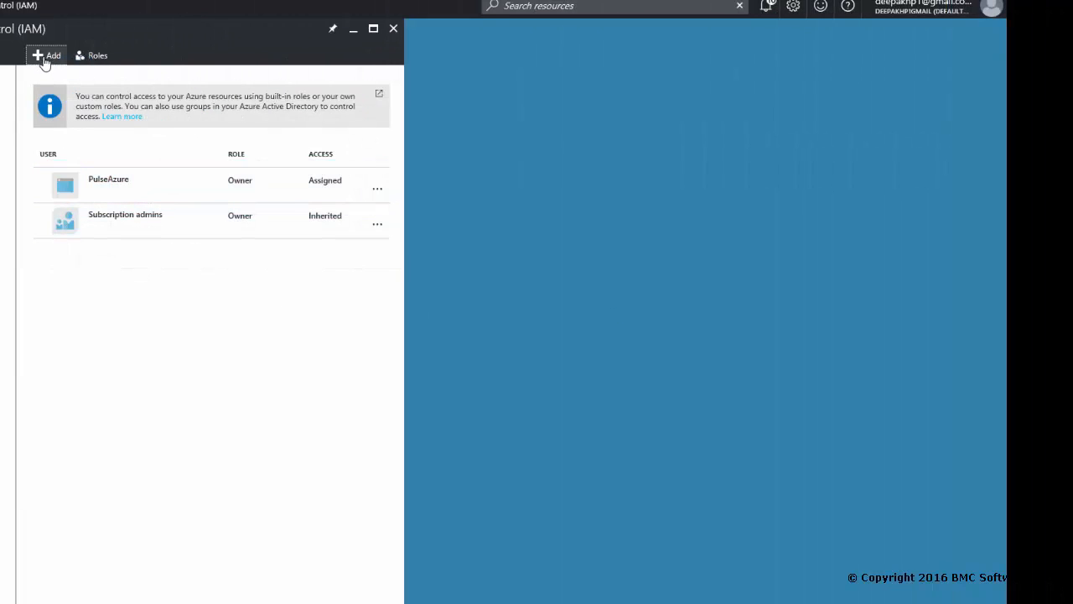
pyautogui.click(44, 62)
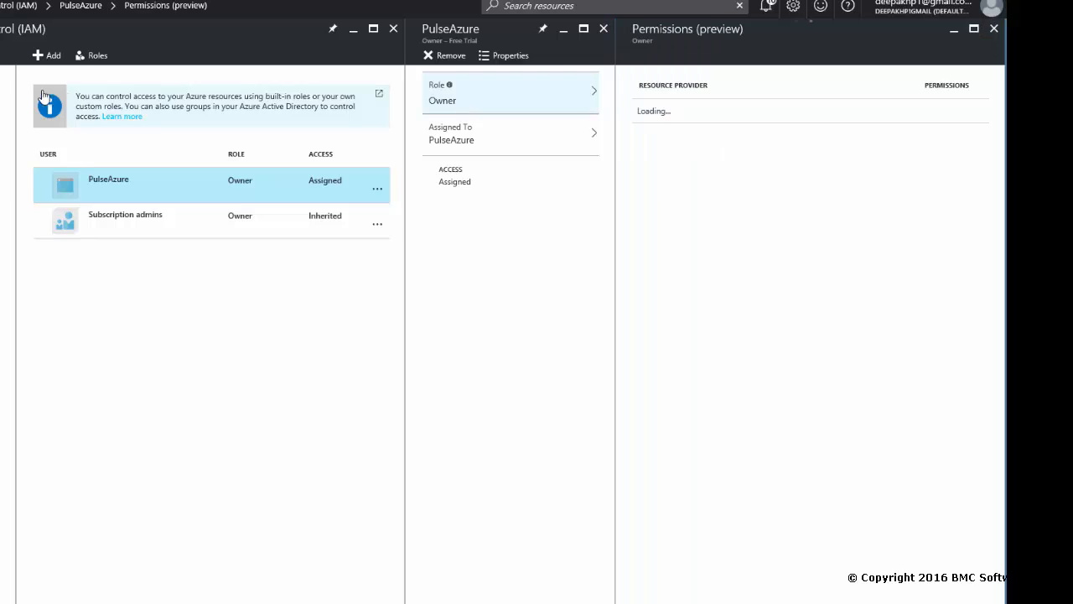
pyautogui.click(48, 59)
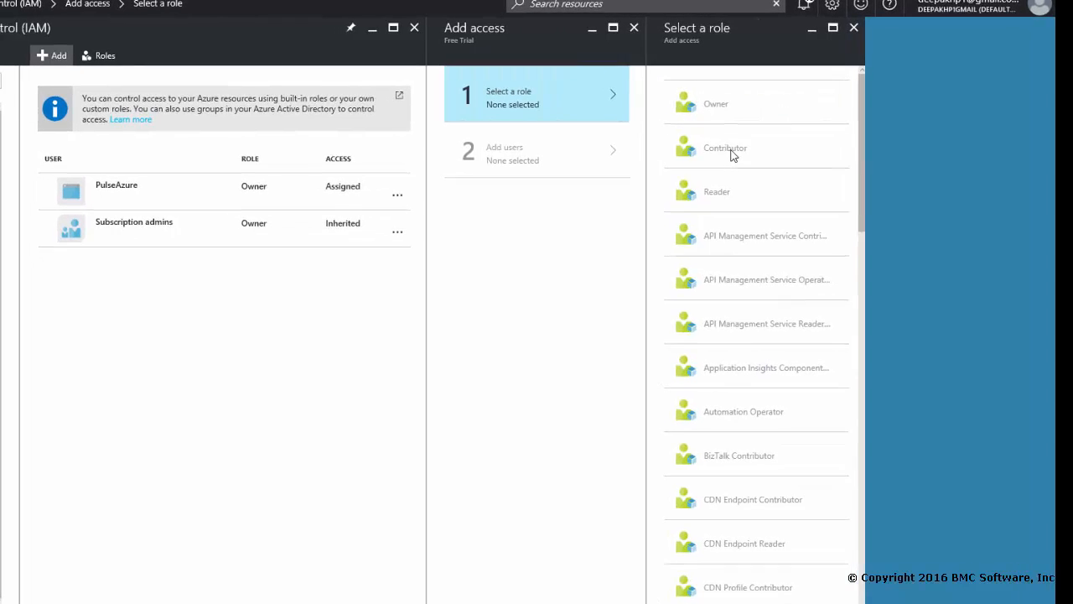
pyautogui.click(712, 141)
pyautogui.click(743, 202)
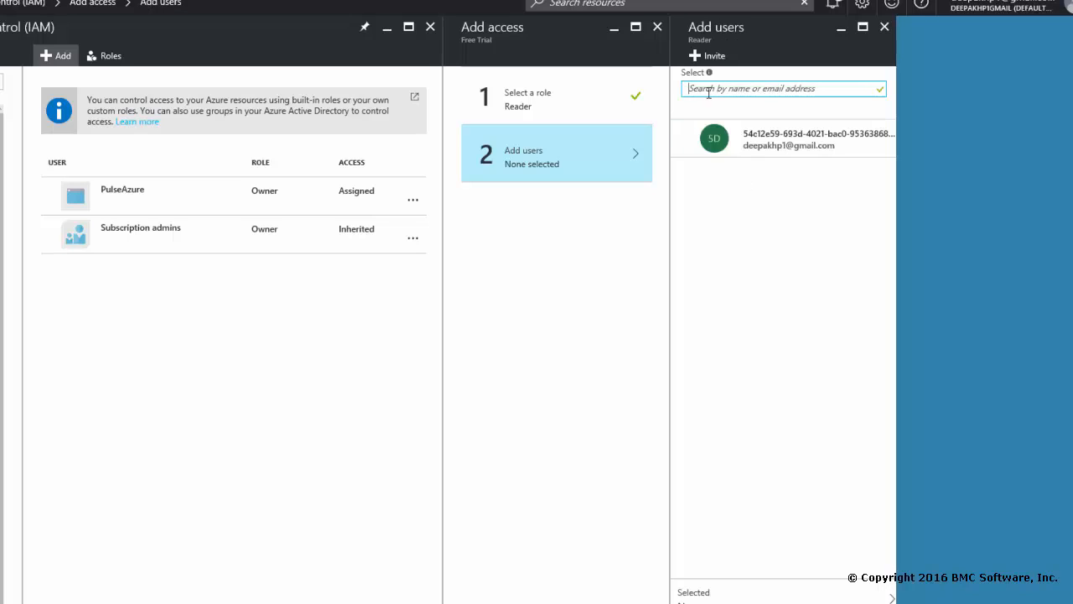
pyautogui.write('PulseAzure')
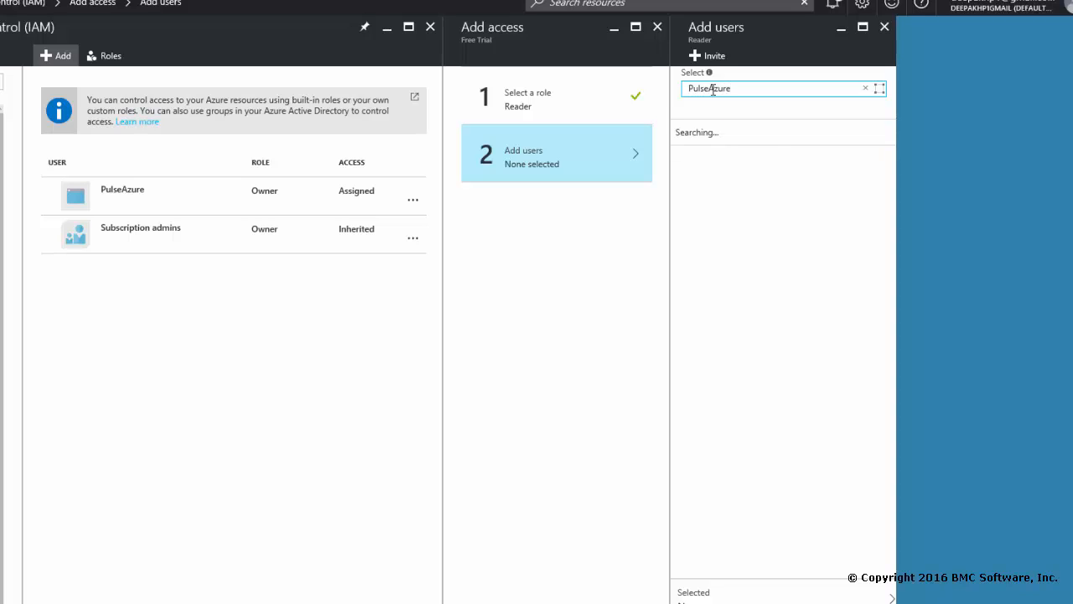
pyautogui.click(723, 138)
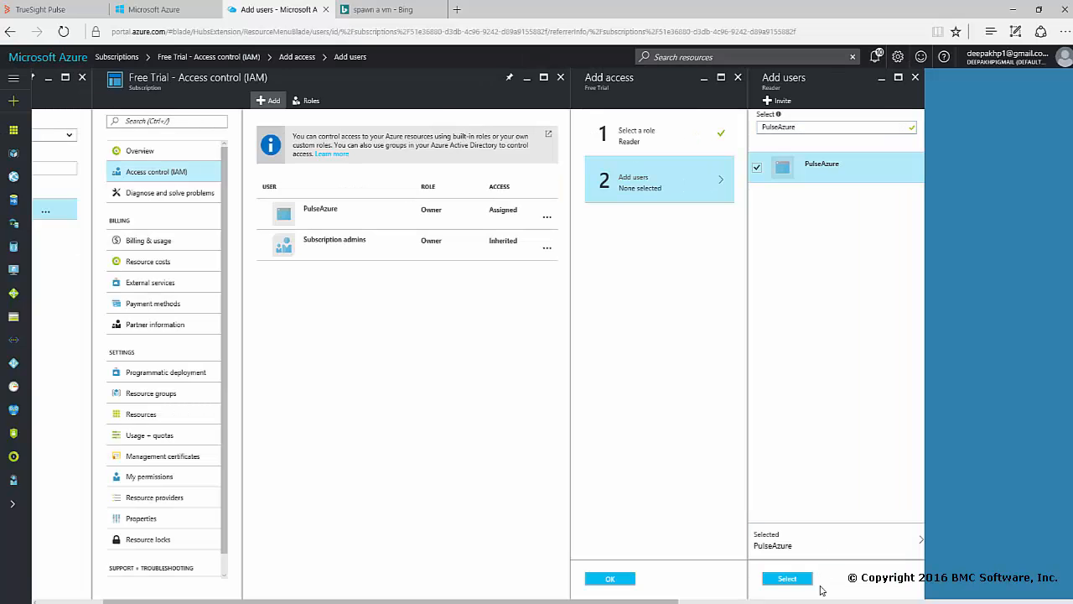
pyautogui.click(787, 578)
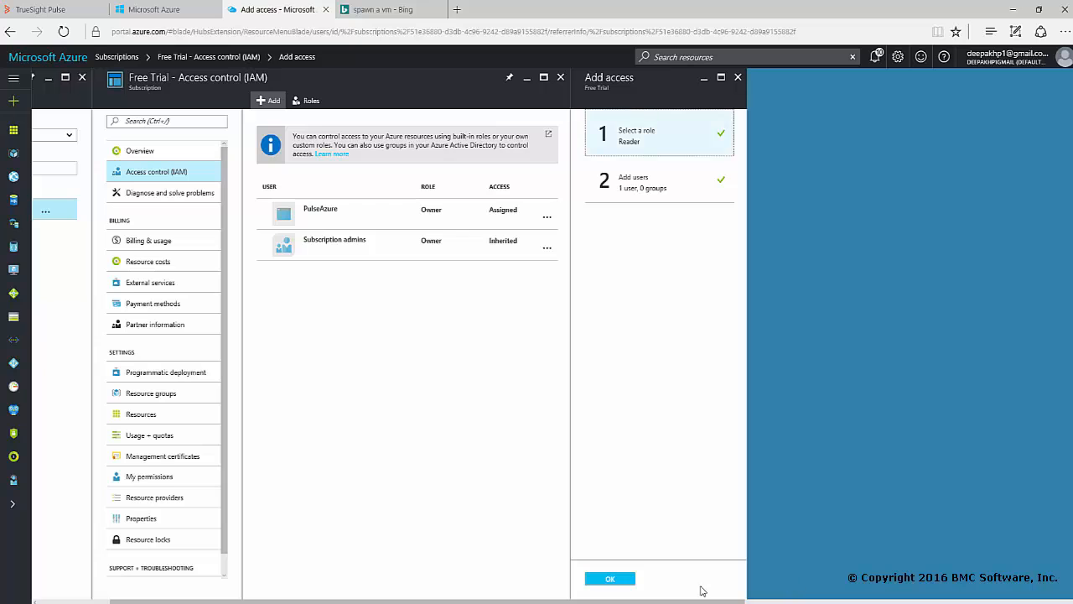
pyautogui.click(607, 579)
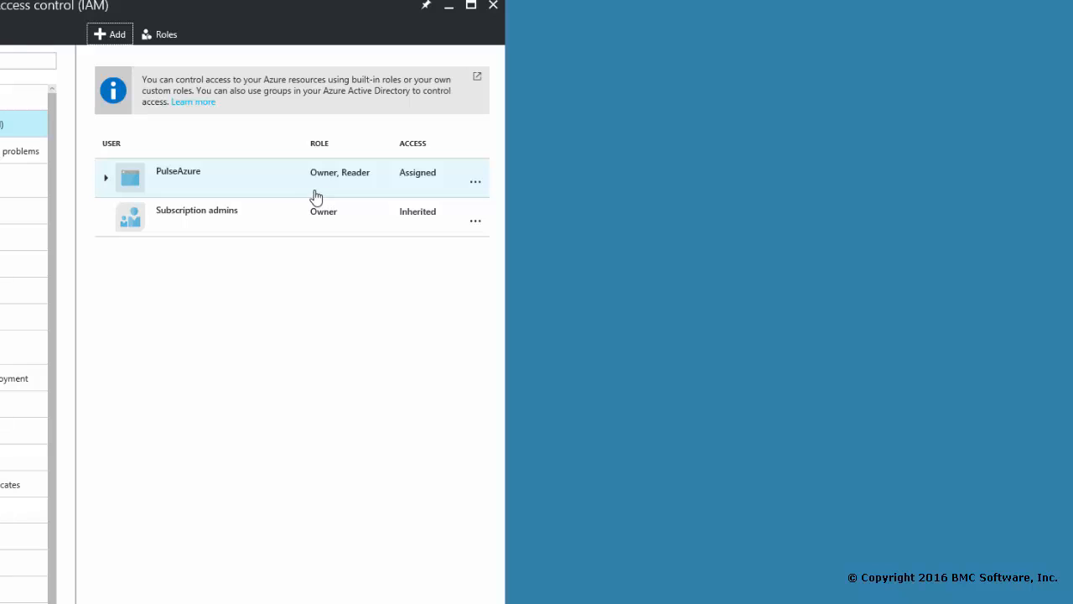
# Assign the Classic Storage Account Contributor role on the Free Trial subscription to the PulseAzure application
pyautogui.click(109, 35)
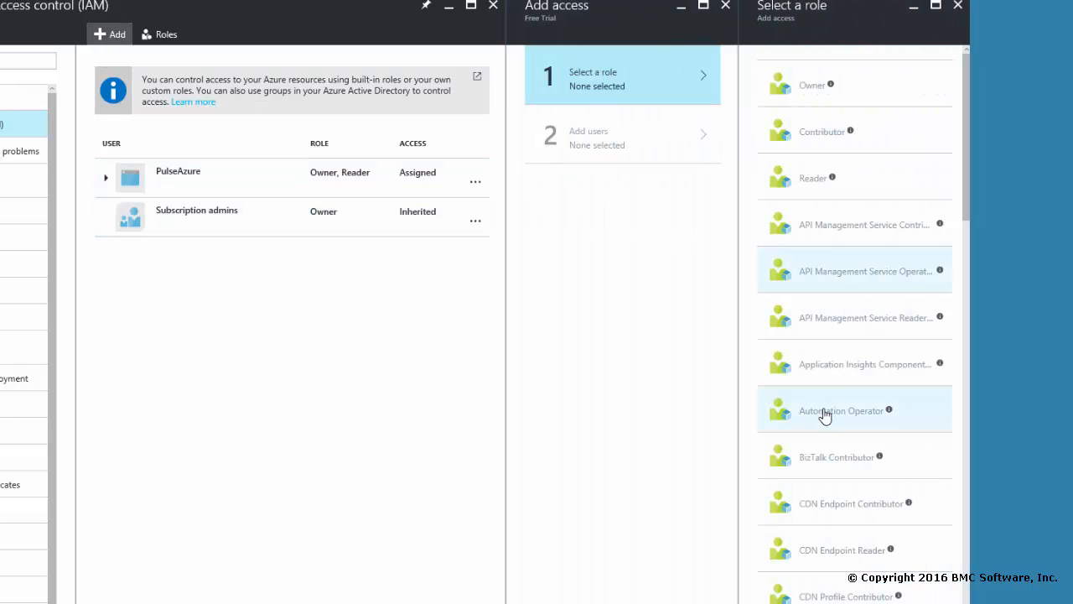
pyautogui.scroll(-2, 826, 415)
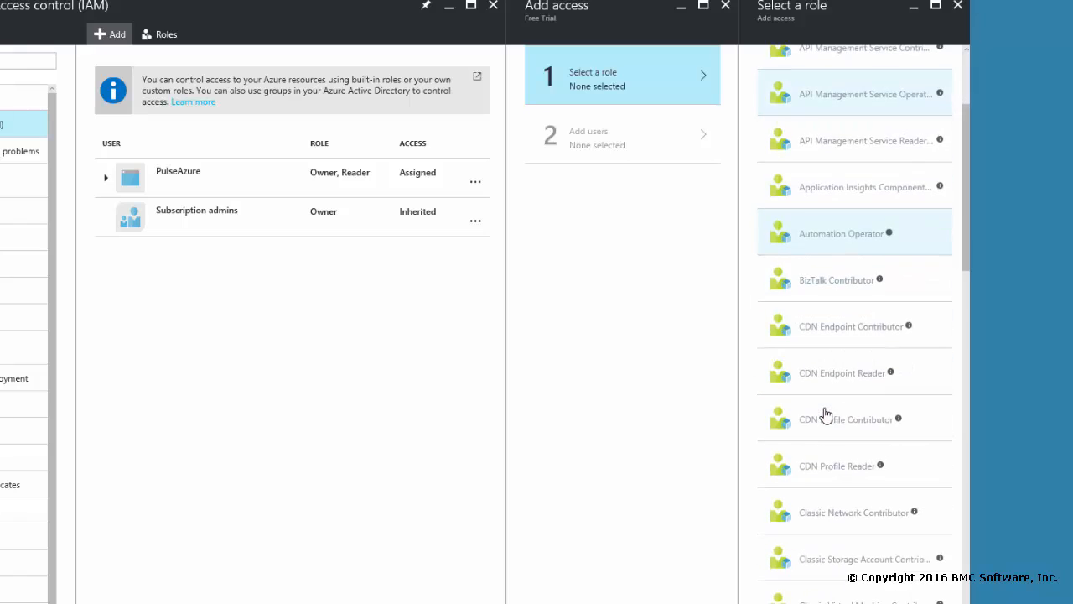
pyautogui.click(864, 560)
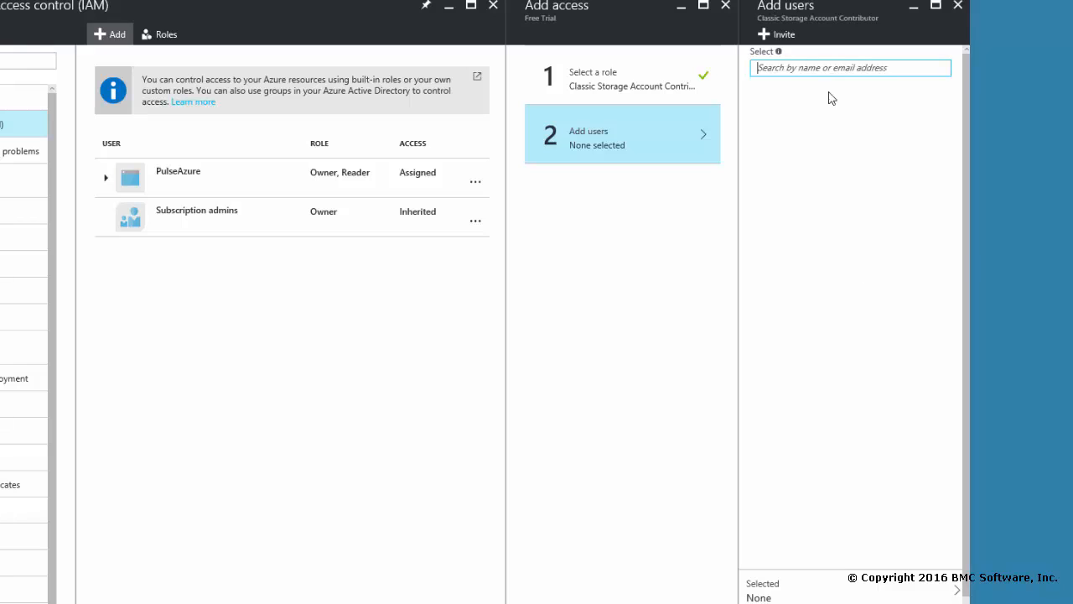
pyautogui.write('P')
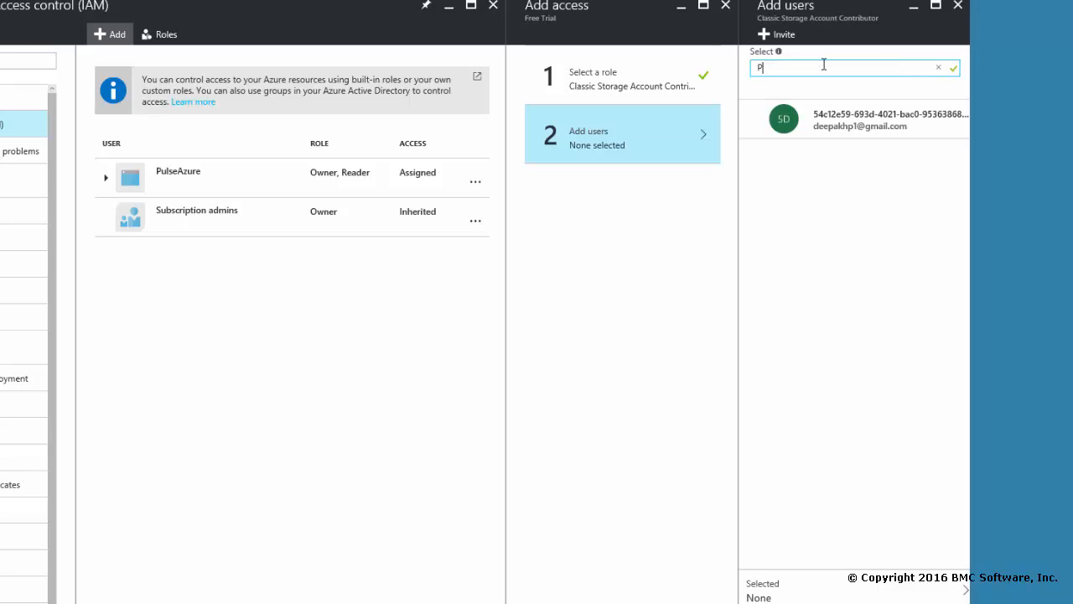
pyautogui.write('ulseAzure')
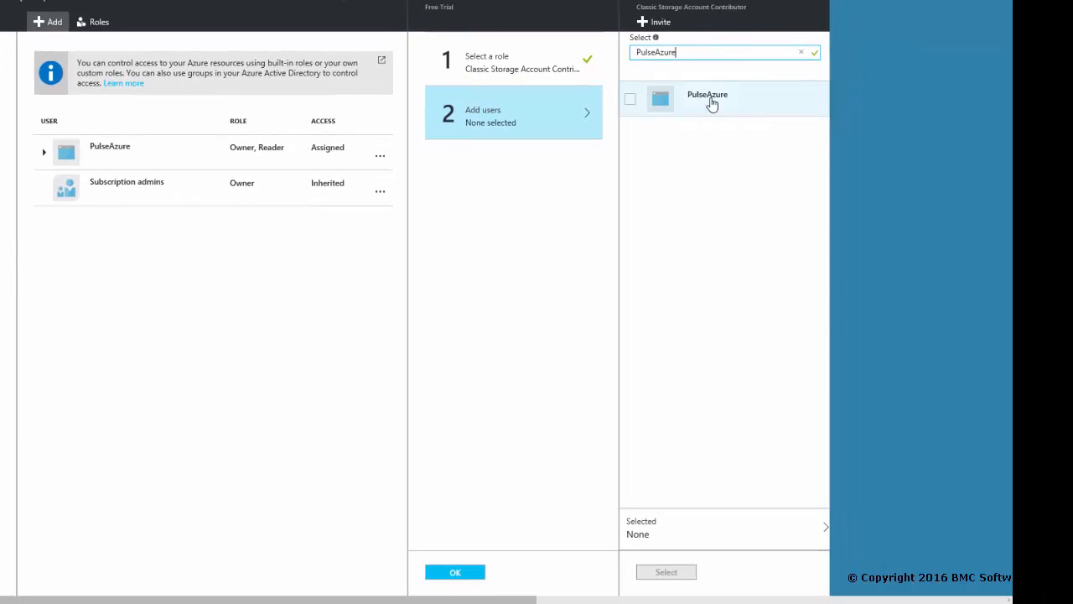
pyautogui.click(711, 103)
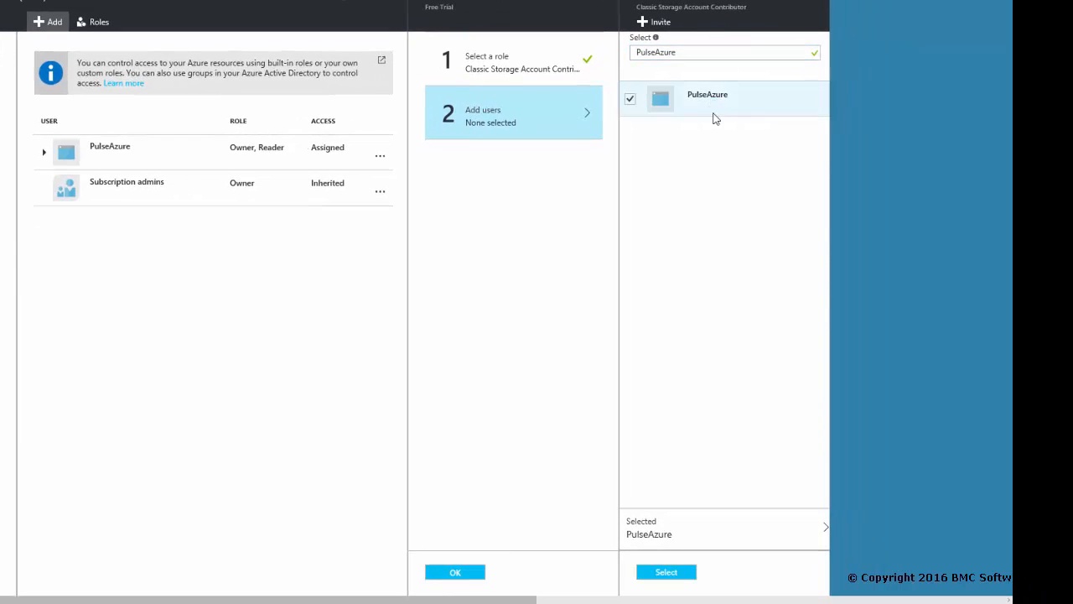
pyautogui.click(671, 570)
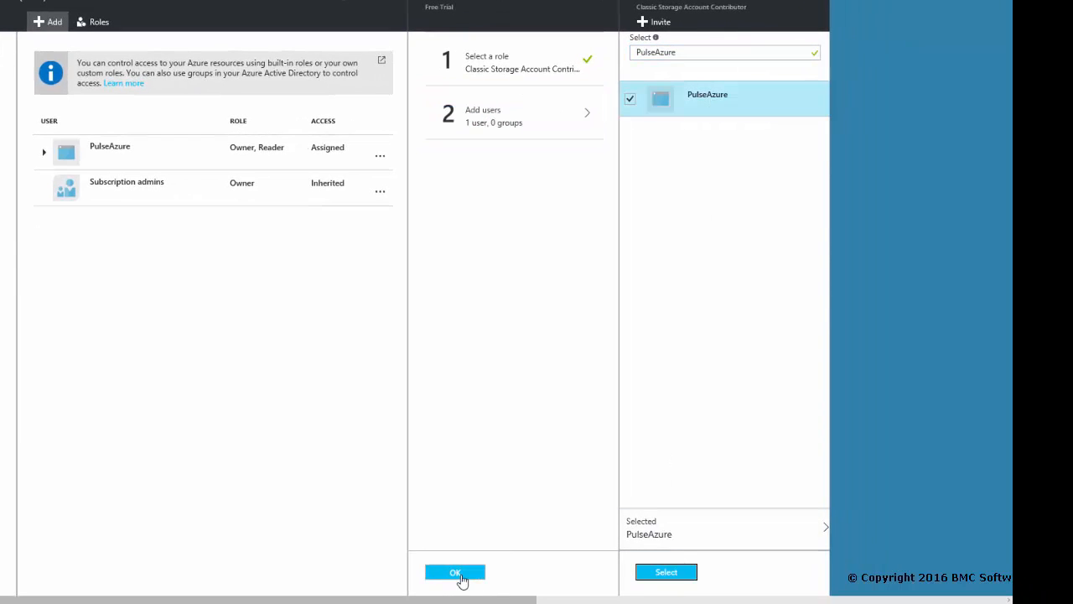
pyautogui.click(466, 580)
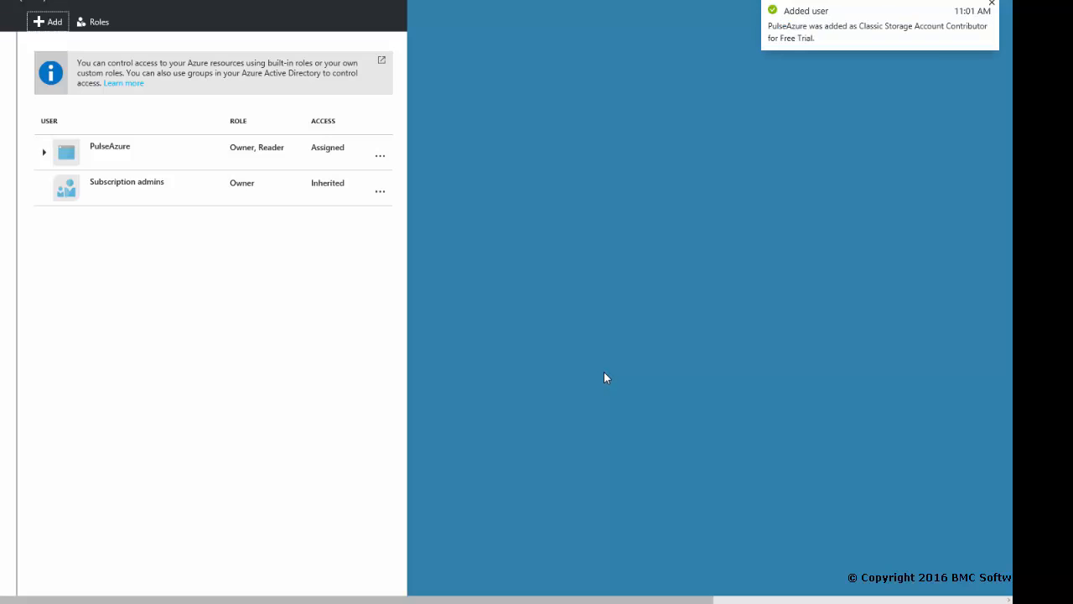
# Assign the Storage Account Contributor role on the Free Trial subscription to the PulseAzure application
pyautogui.click(44, 22)
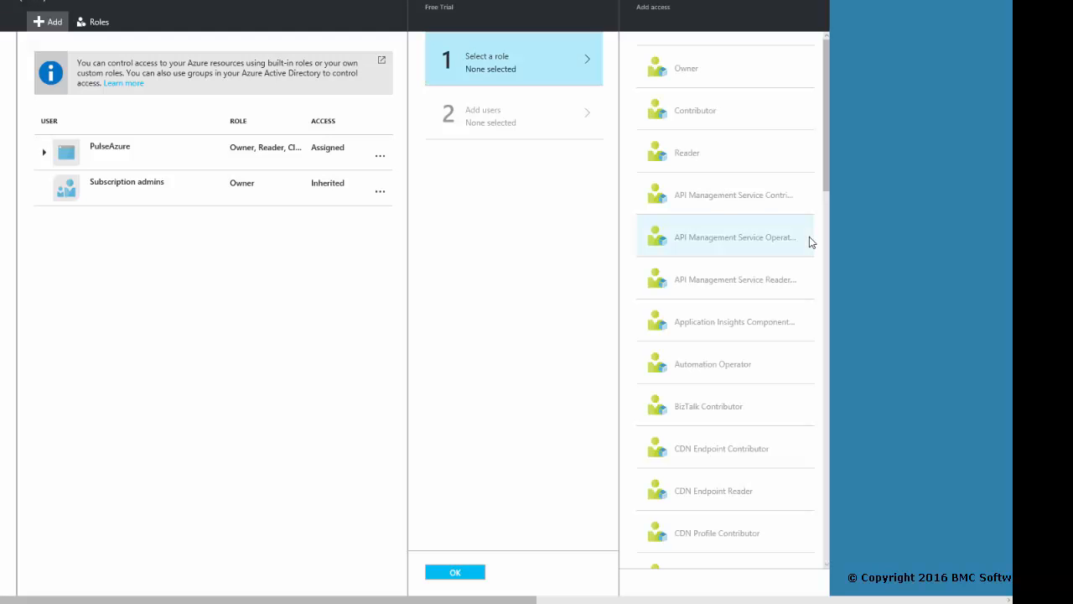
pyautogui.scroll(-15, 725, 327)
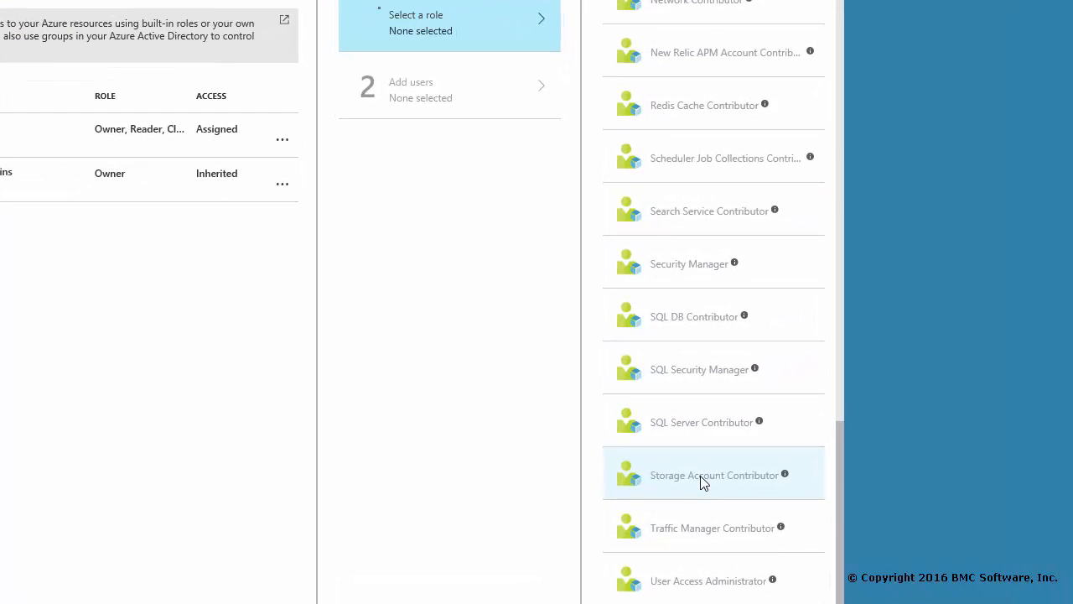
pyautogui.click(700, 476)
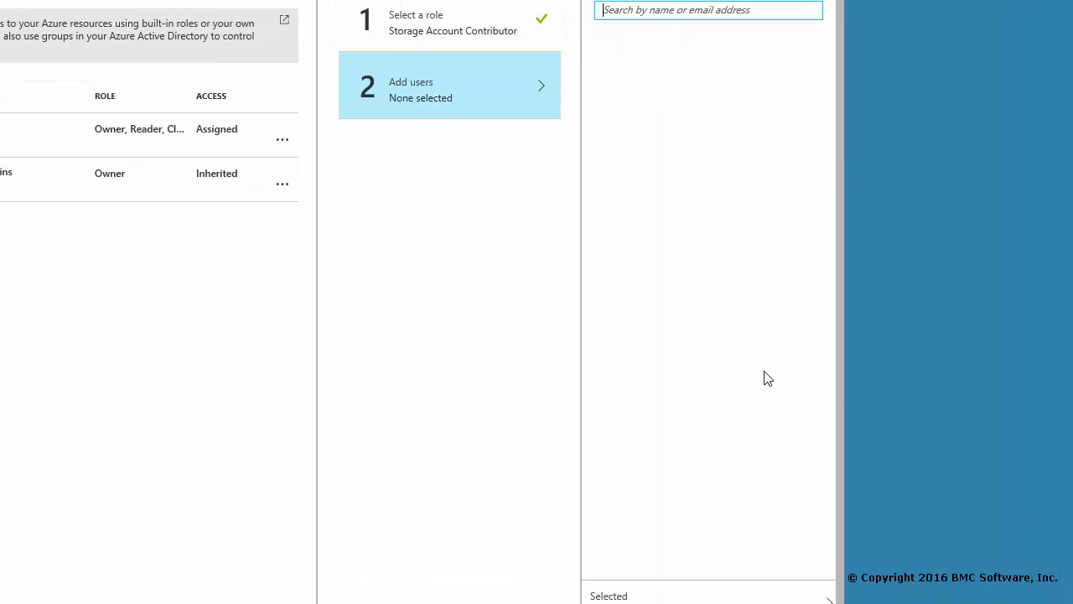
pyautogui.write('P')
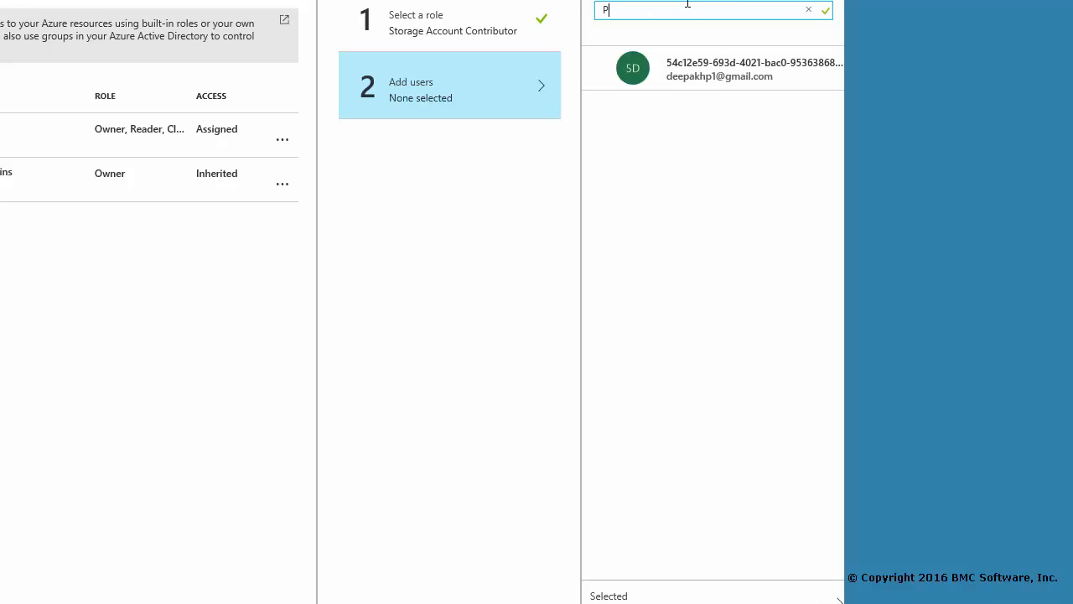
pyautogui.write('ulseAzure')
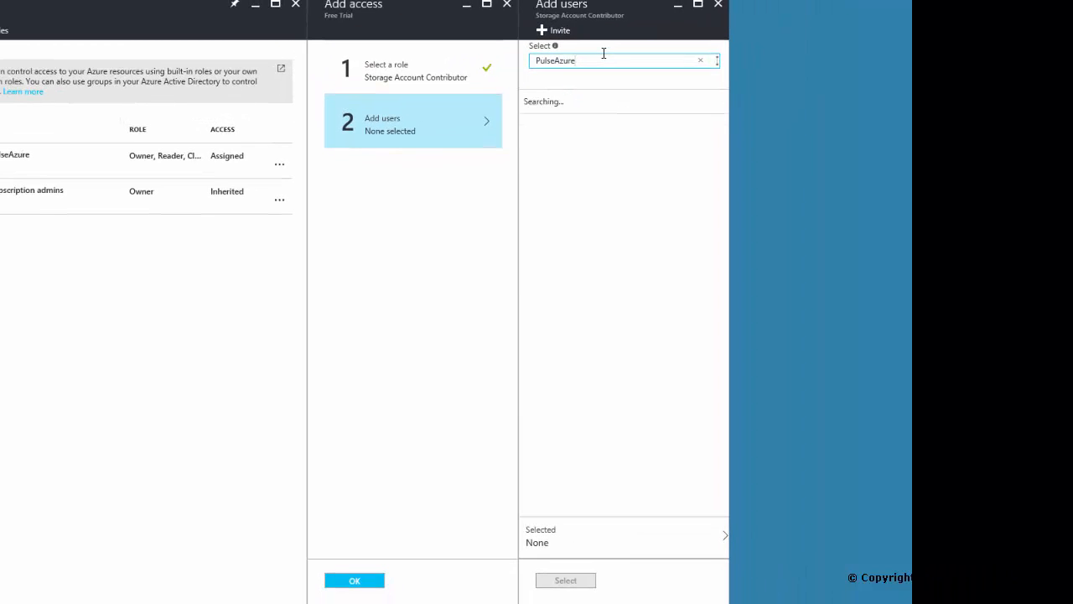
pyautogui.click(609, 111)
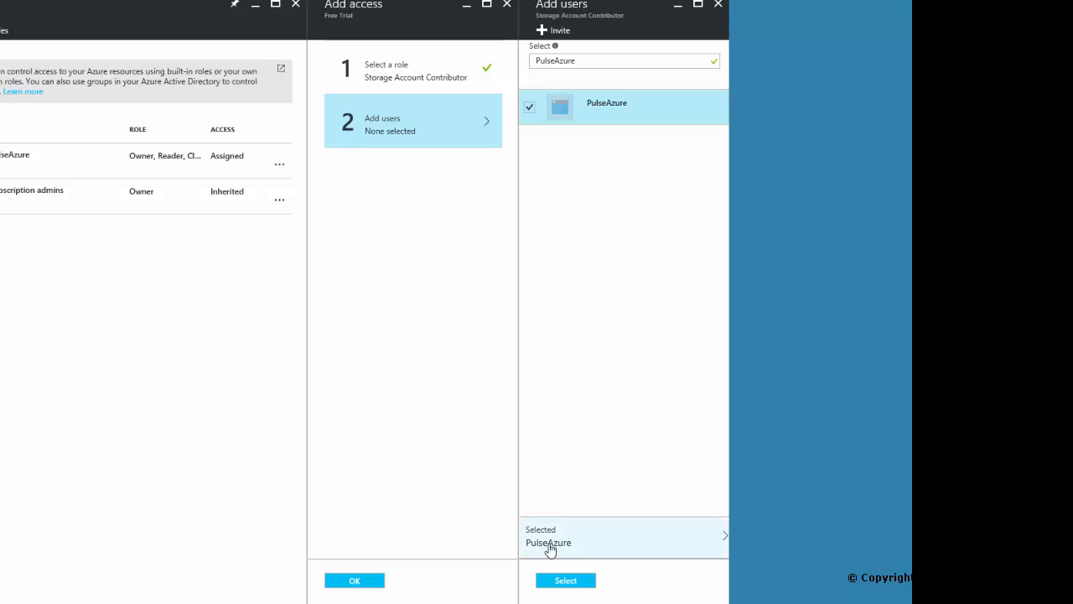
pyautogui.click(564, 581)
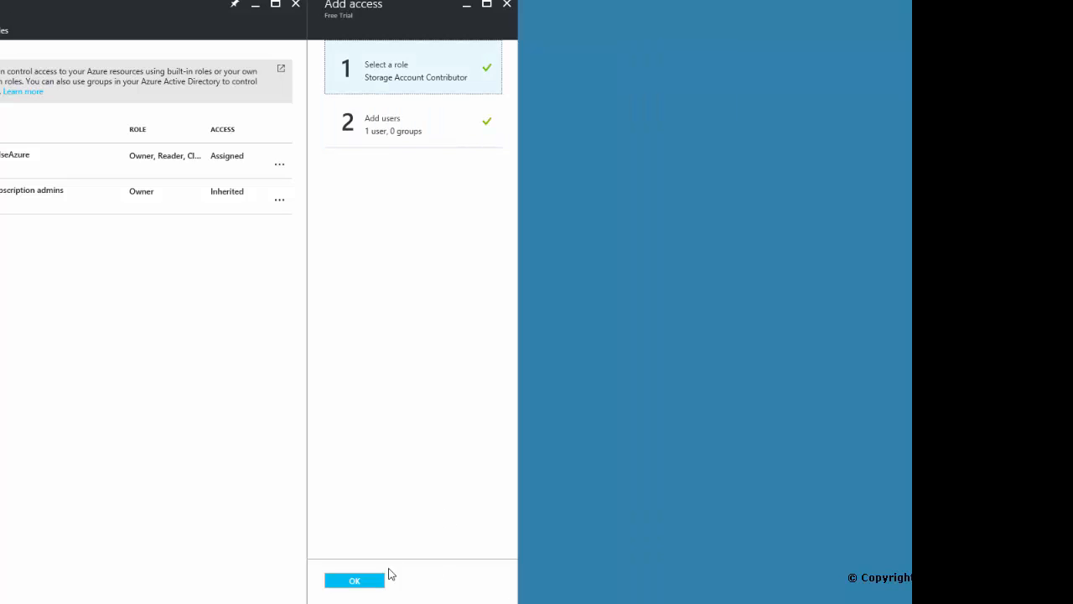
pyautogui.click(353, 581)
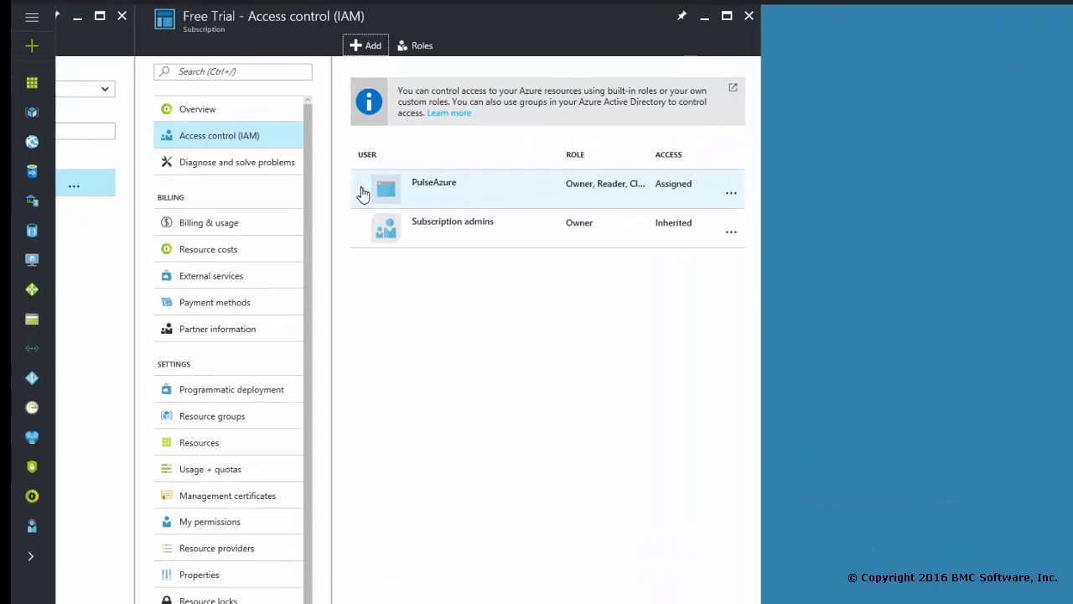
pyautogui.click(266, 218)
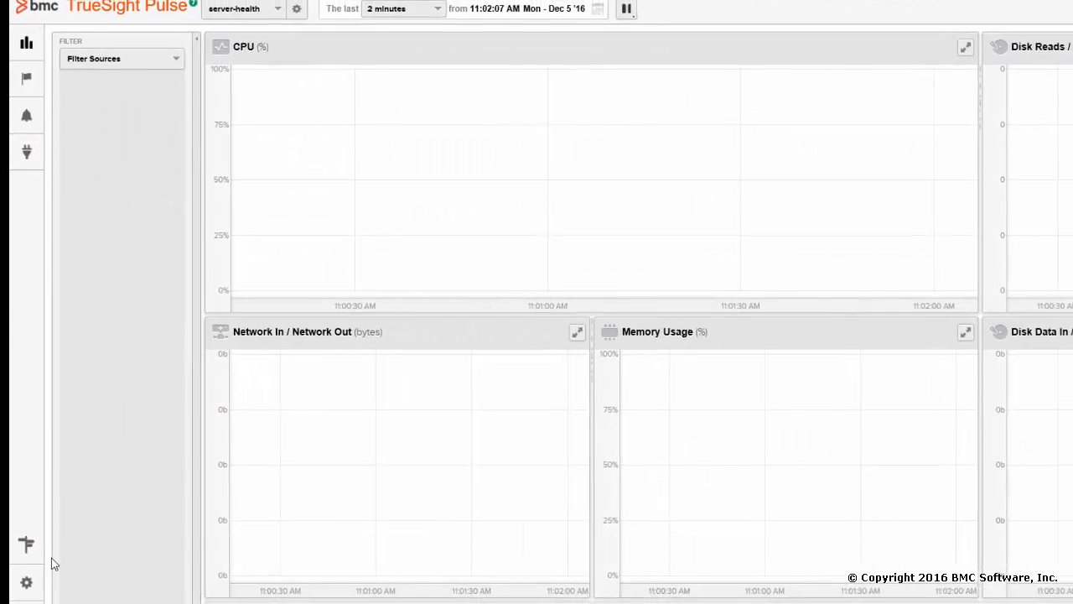
# Switch to TrueSight Pulse and start a new Azure integration from its settings
pyautogui.click(26, 582)
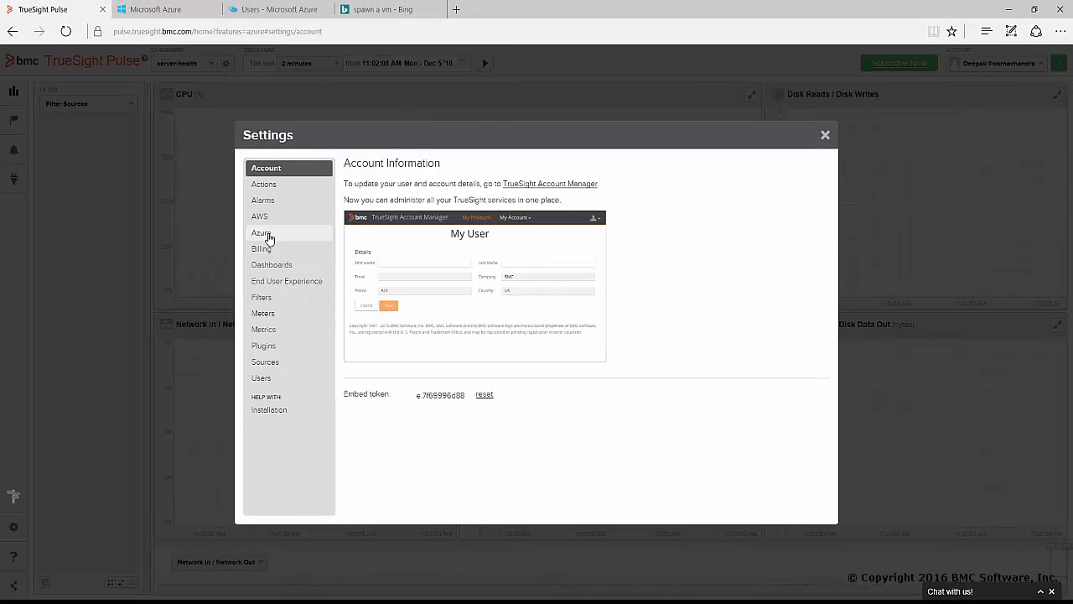
pyautogui.click(266, 235)
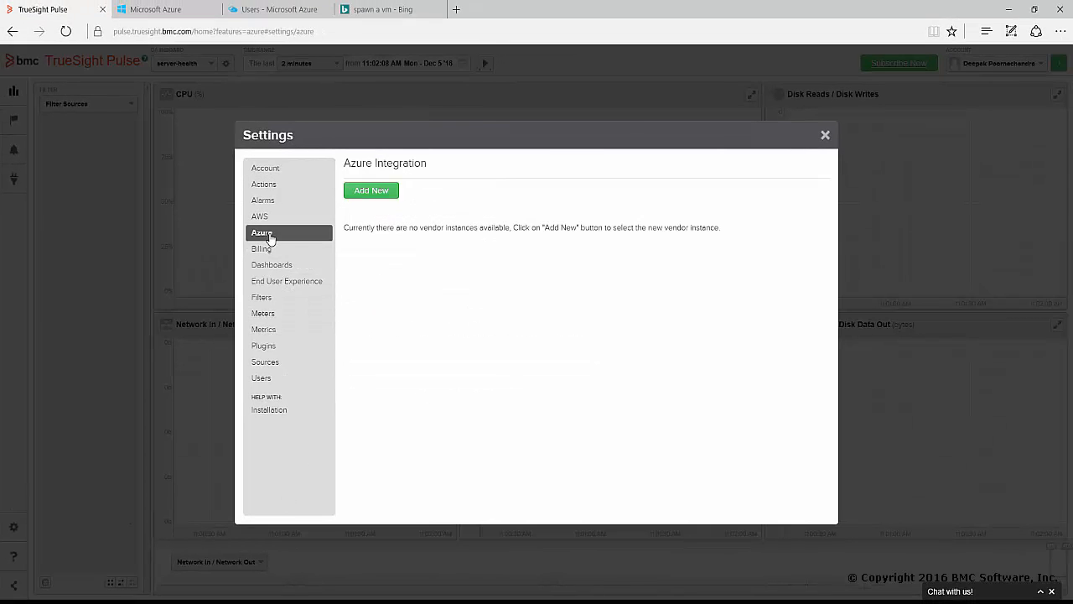
pyautogui.click(371, 194)
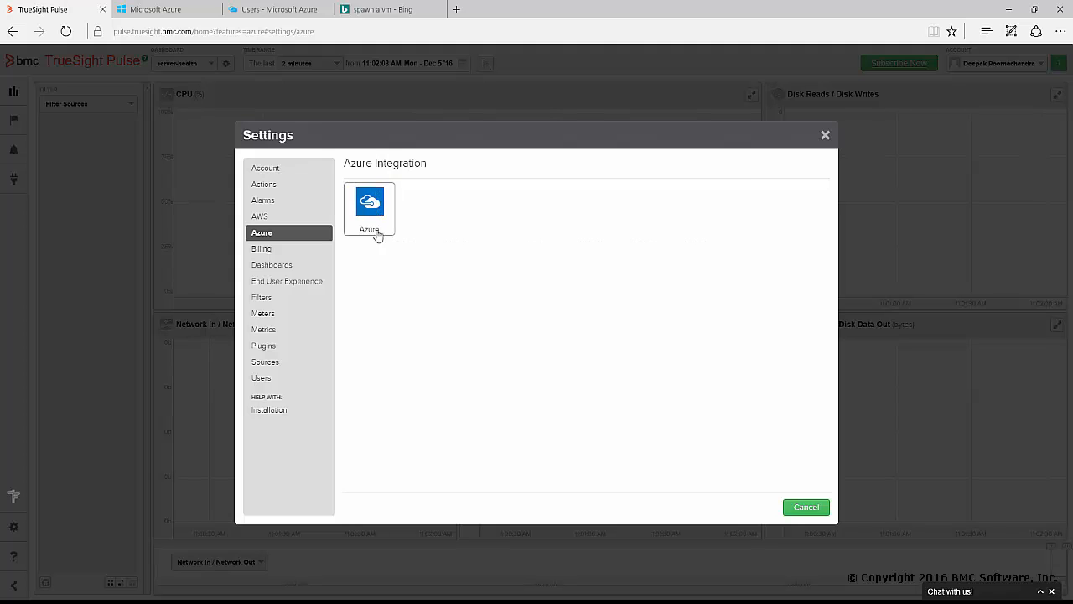
pyautogui.click(366, 209)
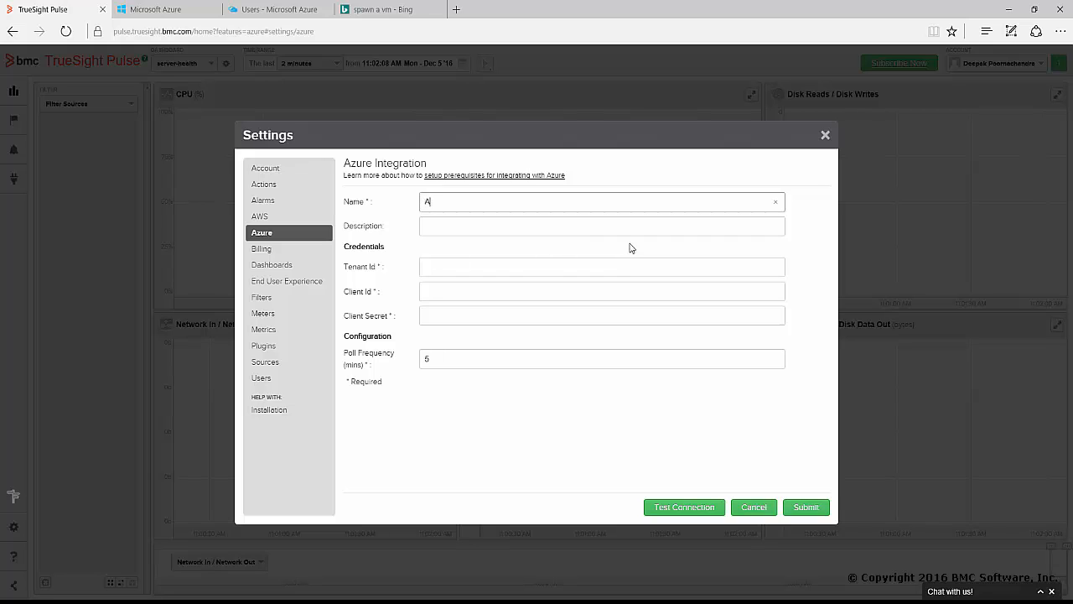
# Enter PulseAzureIntegration as both the name and the description of the new Azure integration
pyautogui.write('Pulse AzureIntegration')
pyautogui.moveTo(527, 202); pyautogui.dragTo(409, 204)
pyautogui.hotkey('ctrl', 'c')
pyautogui.press('Tab')
pyautogui.hotkey('ctrl', 'v')
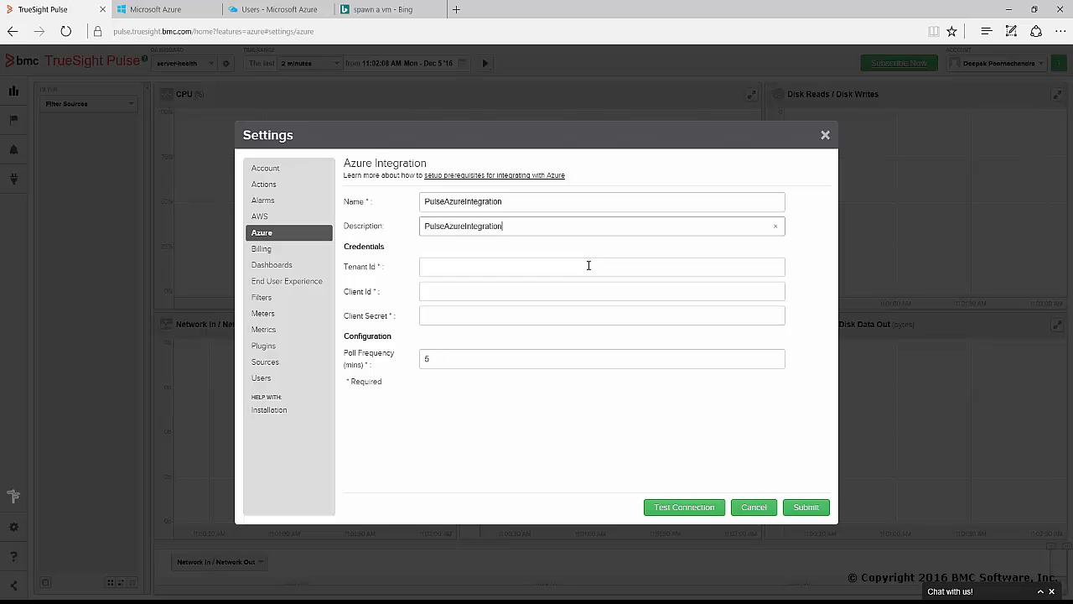
# Fill in the tenant ID, client ID and client secret of the Azure integration and test the connection
pyautogui.click(498, 266)
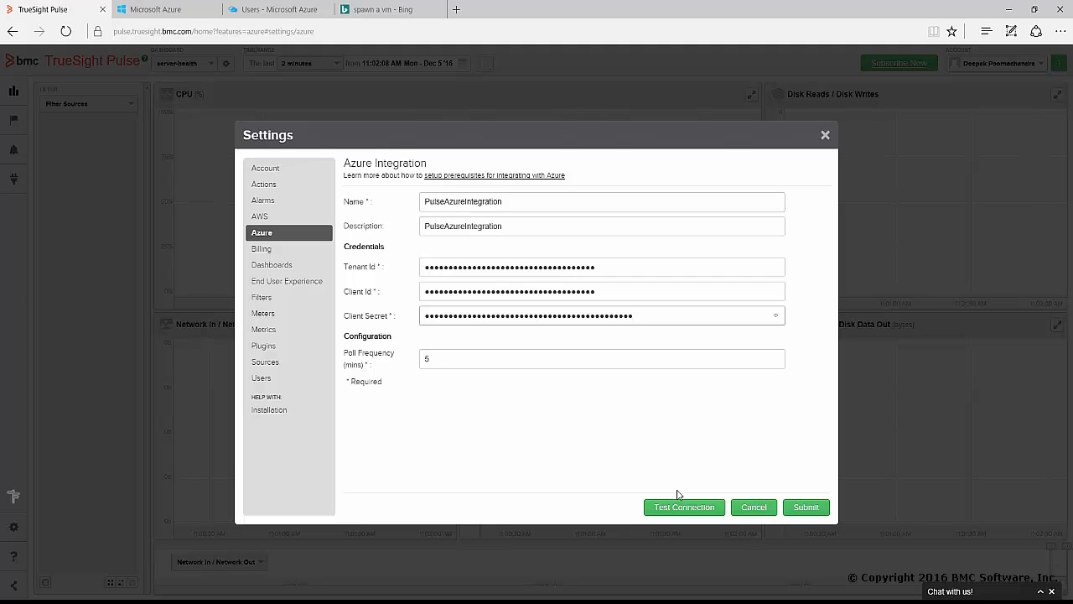
pyautogui.click(706, 508)
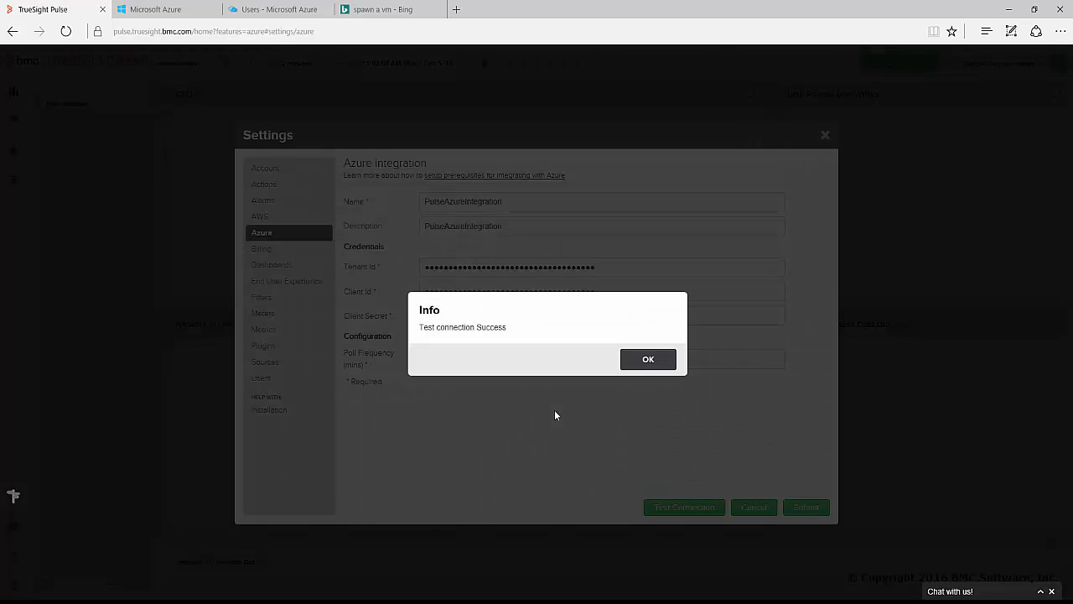
pyautogui.click(659, 362)
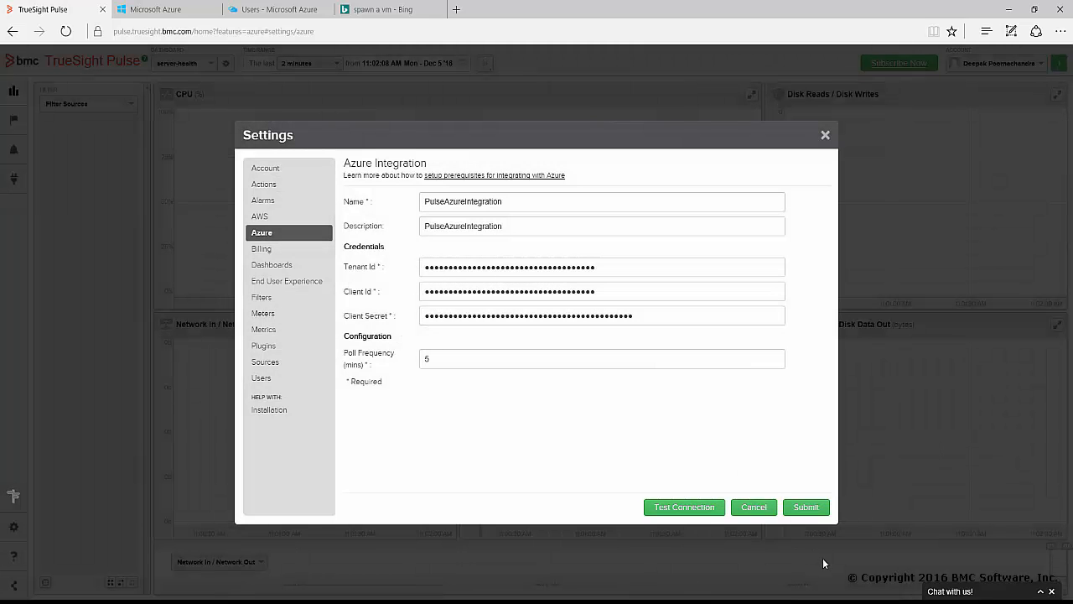
# Submit the Azure integration and agree to go to the dashboards settings
pyautogui.click(811, 514)
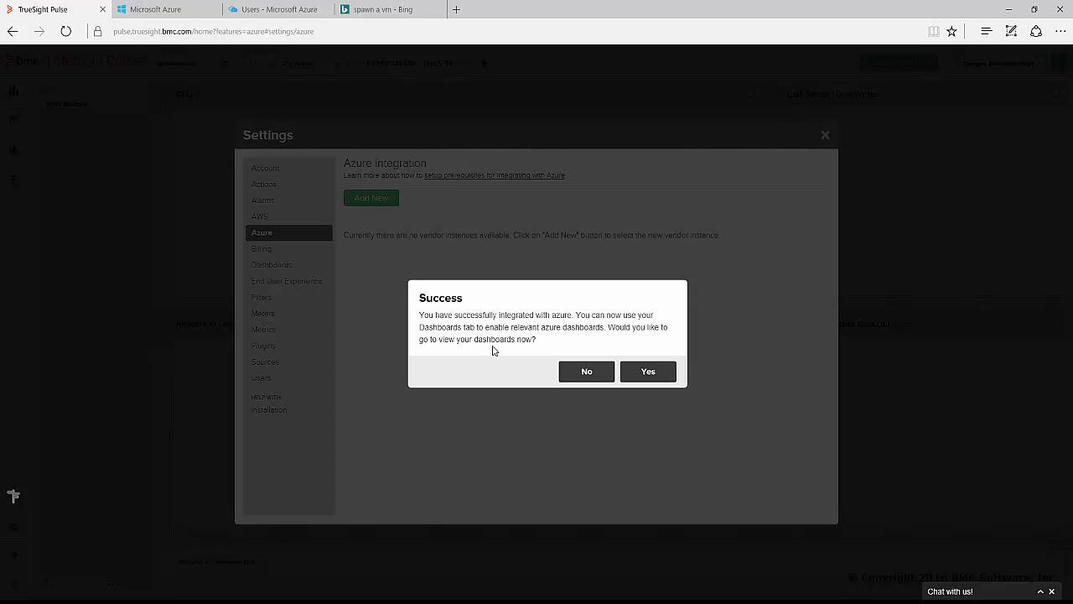
pyautogui.click(662, 375)
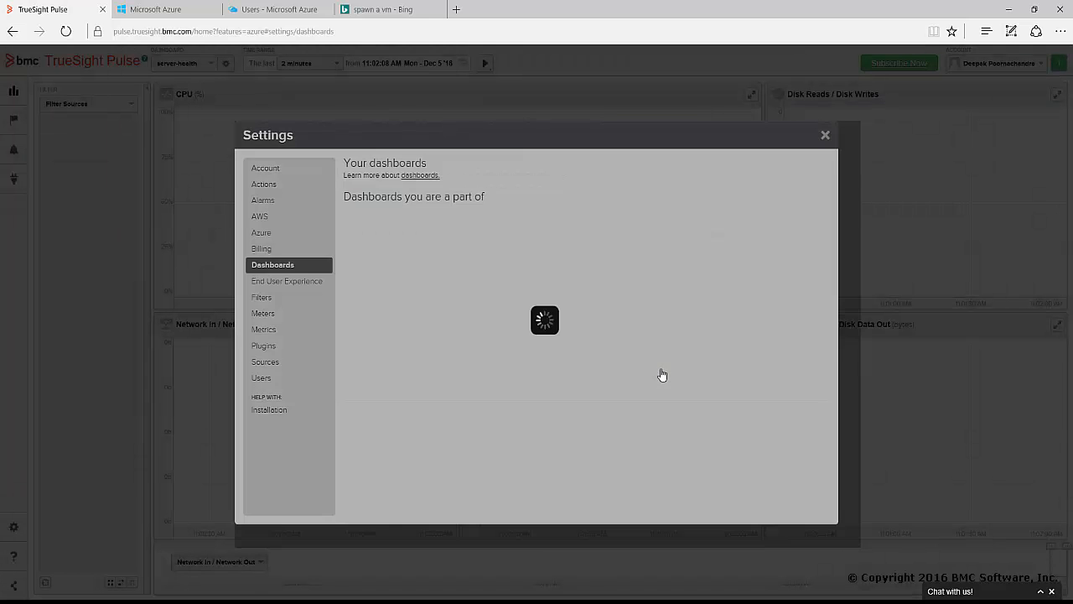